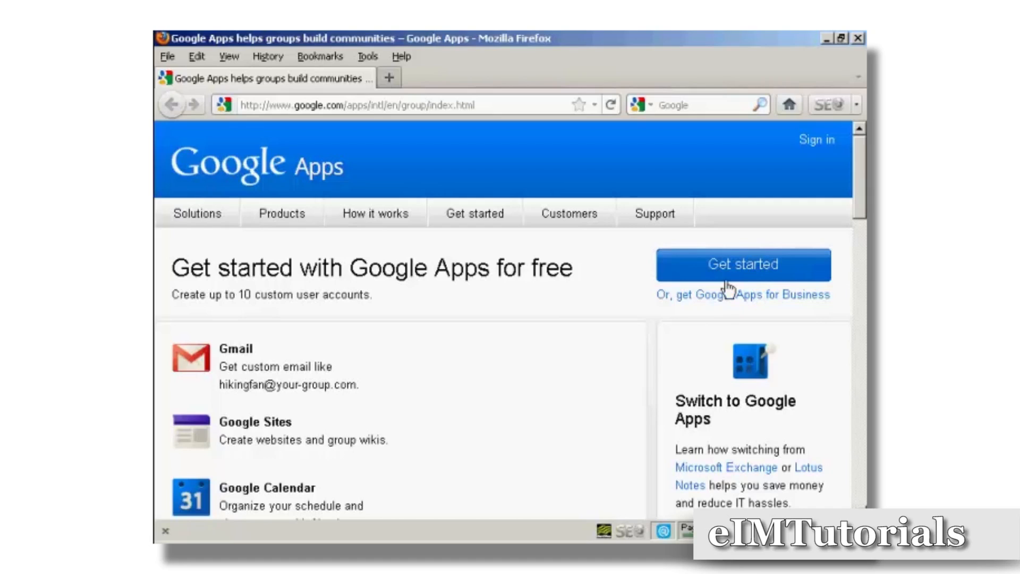
- Start the free Google Apps sign-up and submit the existing domain samowen.info
{"action": "left_click", "coordinate": [755, 265]}
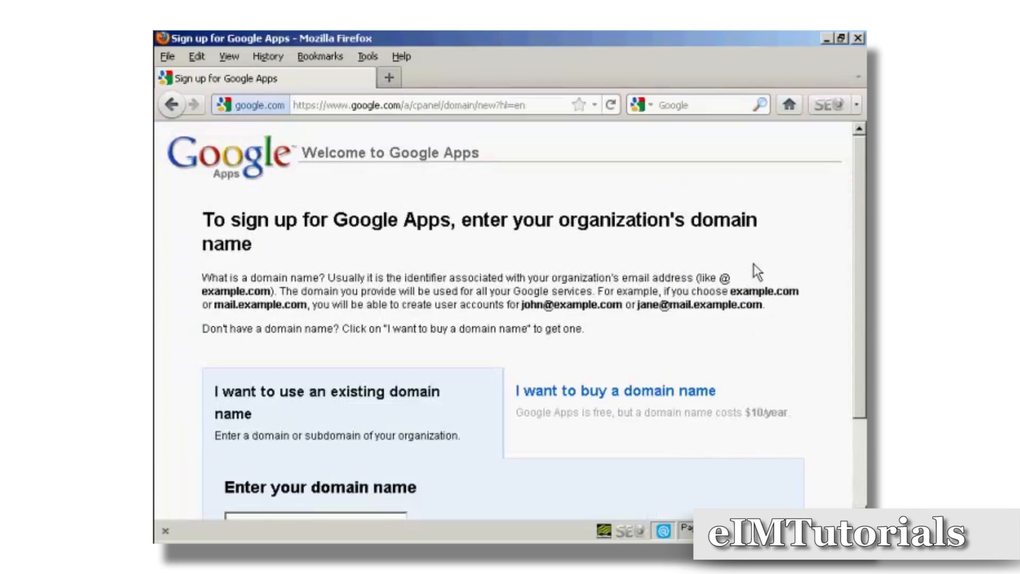
{"action": "left_click_drag", "start_coordinate": [864, 173], "coordinate": [863, 264]}
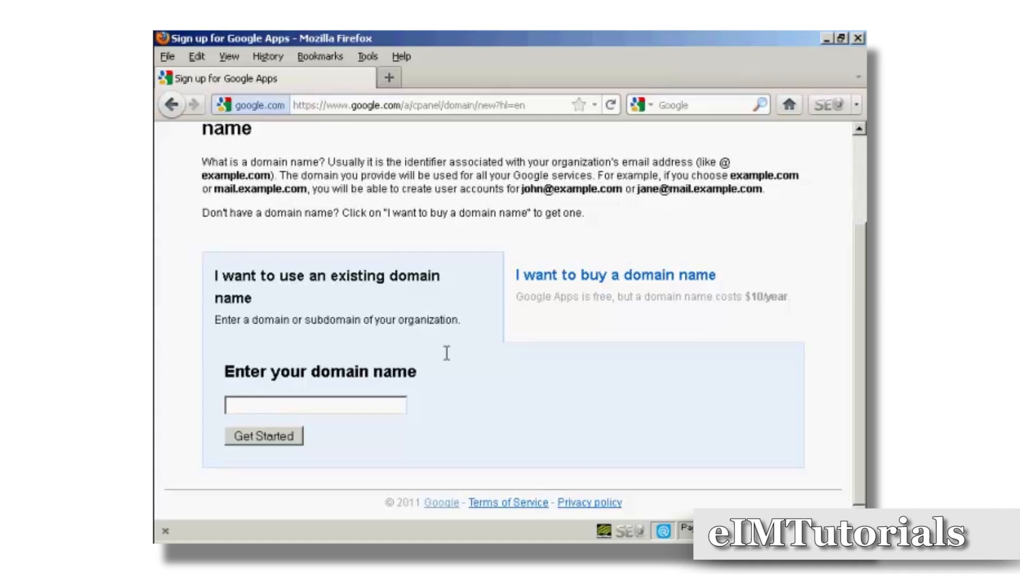
{"action": "left_click", "coordinate": [238, 405]}
{"action": "type", "text": "samowen.info"}
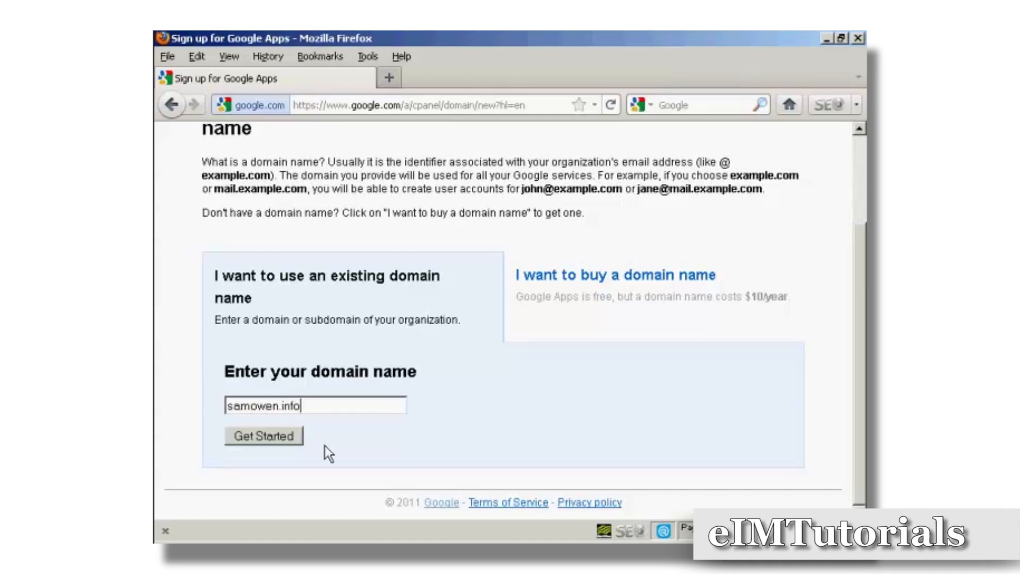
{"action": "left_click", "coordinate": [264, 442]}
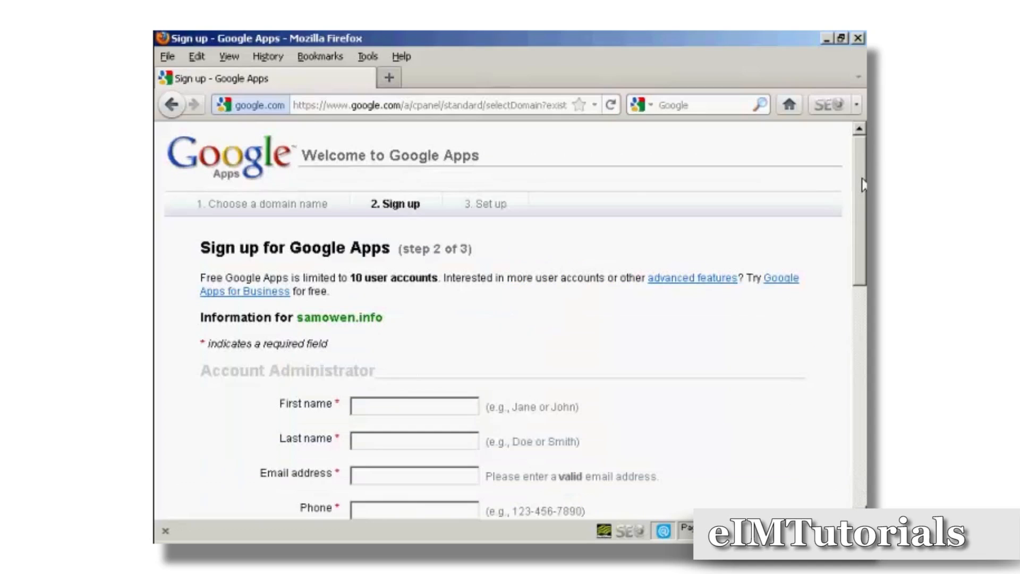
- Fill in the account administrator's first name, last name, e-mail and phone, and tick the DNS acknowledgement
{"action": "scroll", "coordinate": [859, 218], "scroll_direction": "down", "scroll_amount": 4}
{"action": "left_click_drag", "start_coordinate": [859, 219], "coordinate": [857, 254]}
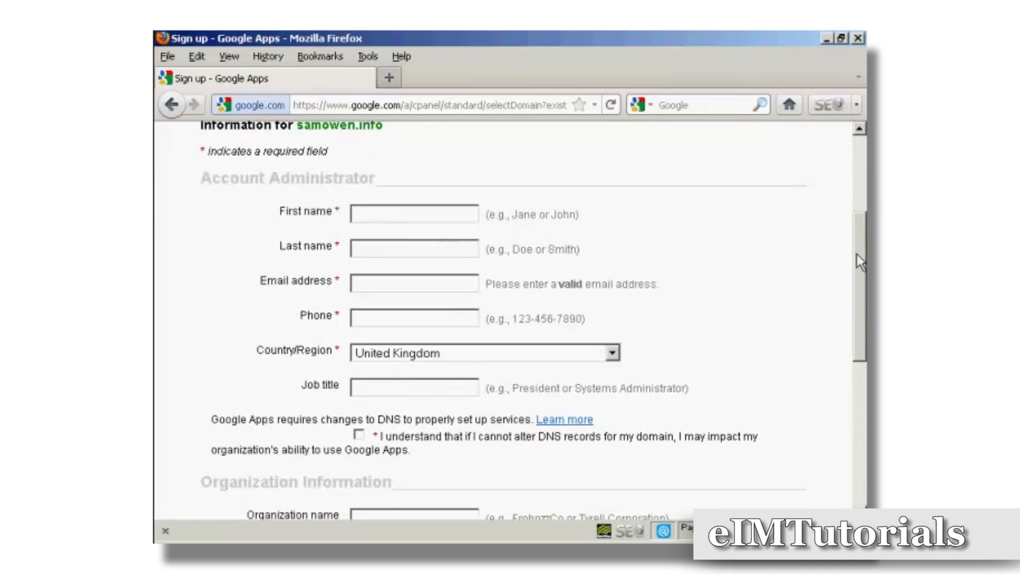
{"action": "left_click", "coordinate": [368, 211]}
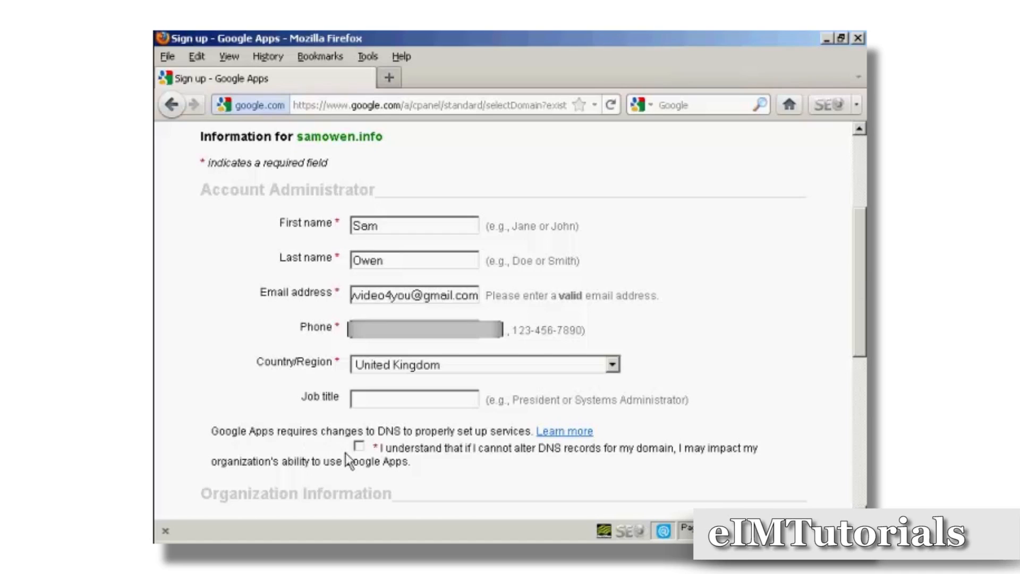
{"action": "left_click", "coordinate": [360, 448]}
- Enter the organization name and continue to the next sign-up step
{"action": "scroll", "coordinate": [865, 311], "scroll_direction": "down", "scroll_amount": 10}
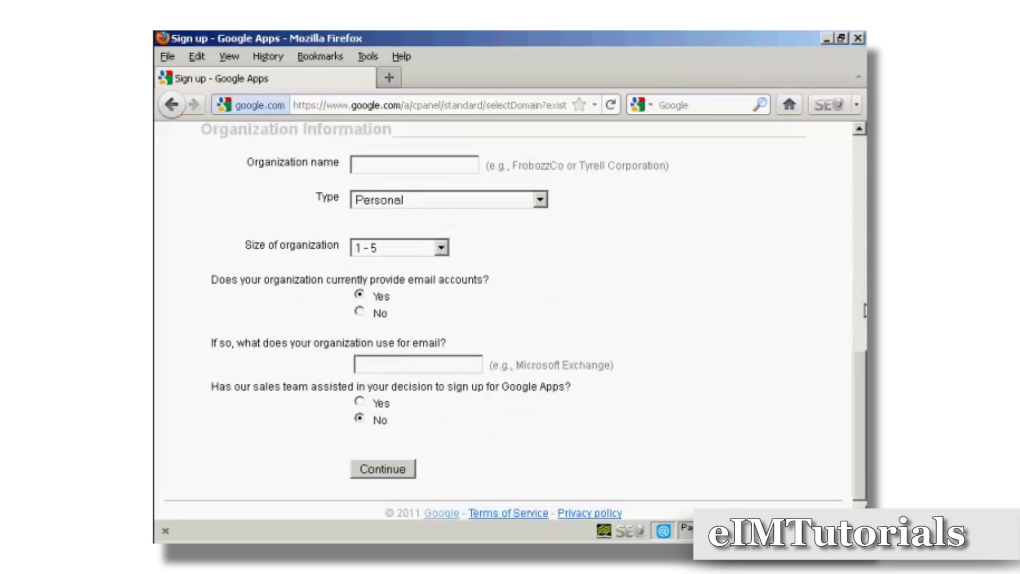
{"action": "left_click", "coordinate": [362, 165]}
{"action": "type", "text": "Som Owen"}
{"action": "left_click", "coordinate": [389, 472]}
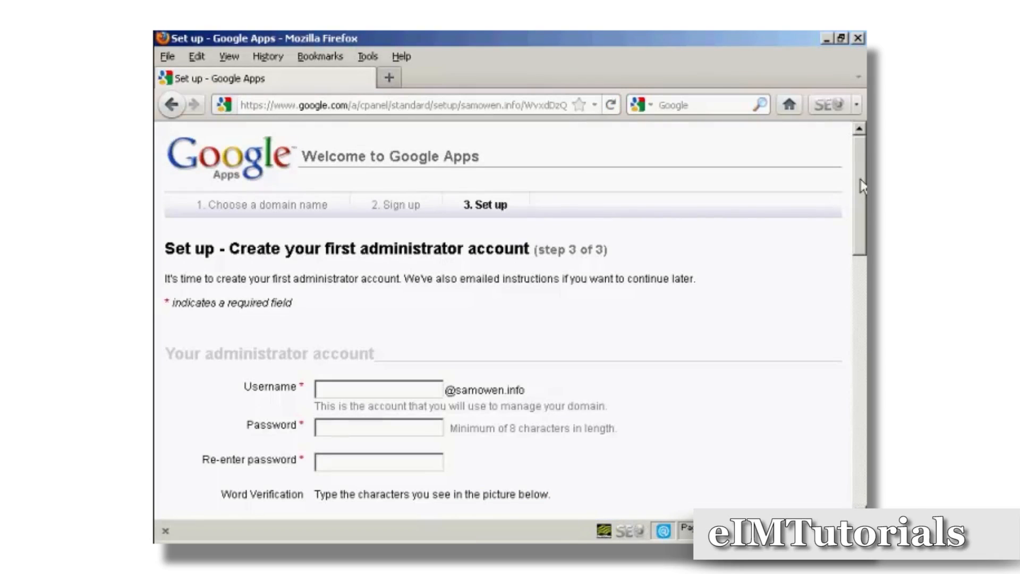
- Create the administrator account by entering a username, the password twice, and the word verification characters
{"action": "left_click_drag", "start_coordinate": [861, 179], "coordinate": [861, 223]}
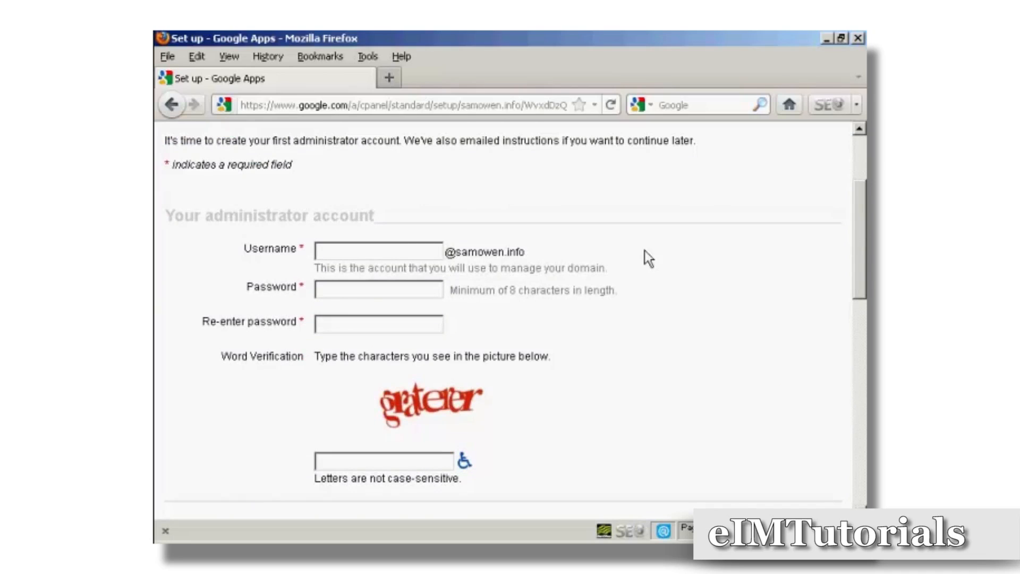
{"action": "left_click", "coordinate": [343, 251]}
{"action": "type", "text": "sam"}
{"action": "left_click", "coordinate": [327, 290]}
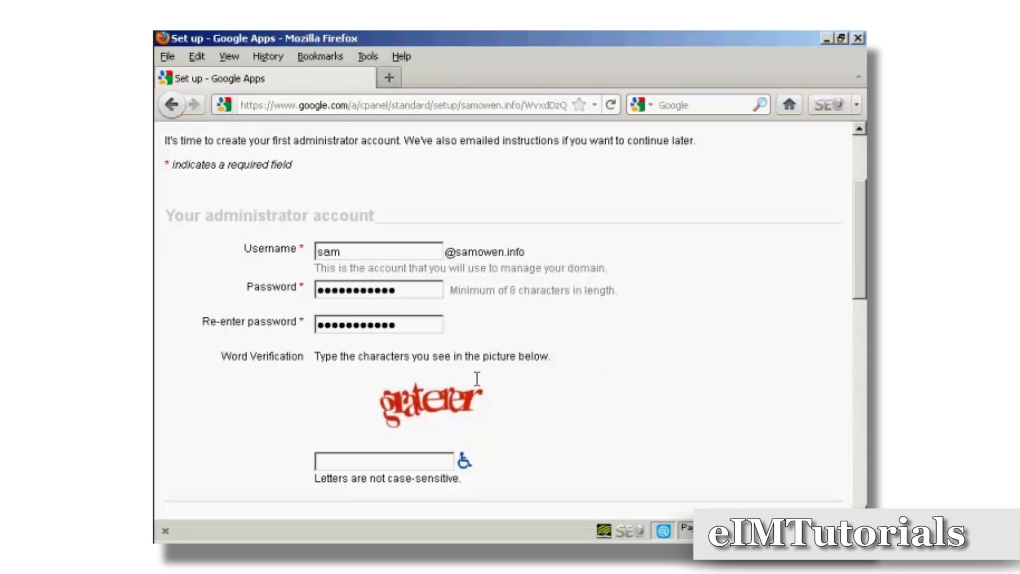
{"action": "left_click", "coordinate": [355, 461]}
- Accept the Google Apps terms and continue with setup
{"action": "scroll", "coordinate": [834, 339], "scroll_direction": "down", "scroll_amount": 4}
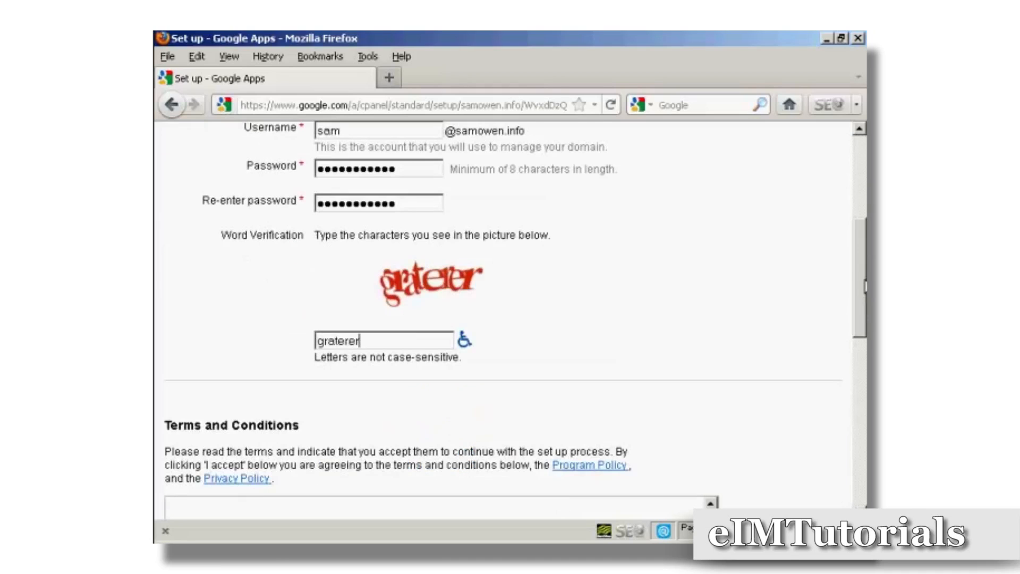
{"action": "scroll", "coordinate": [510, 319], "scroll_direction": "down", "scroll_amount": 6}
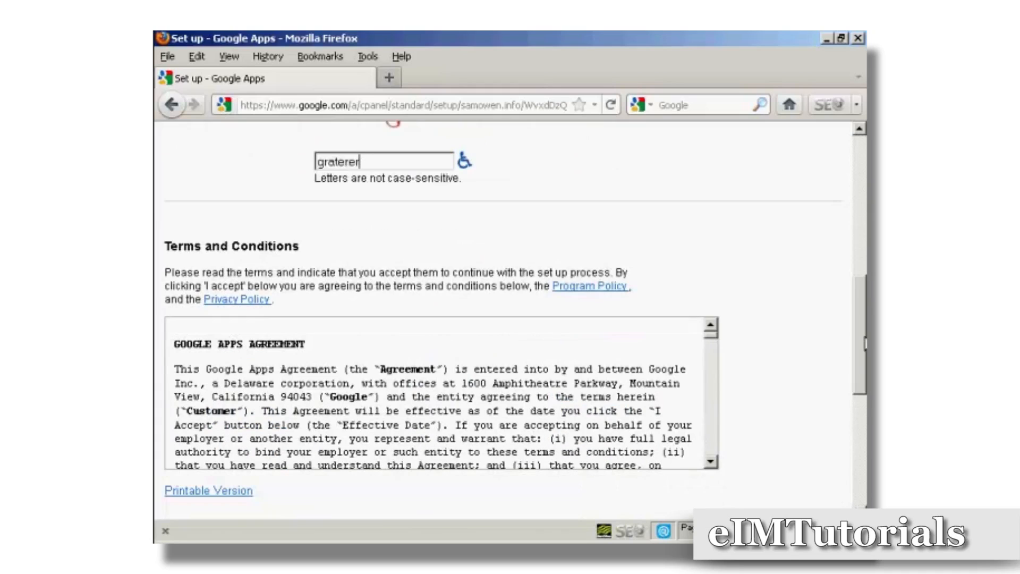
{"action": "left_click_drag", "start_coordinate": [864, 343], "coordinate": [855, 469]}
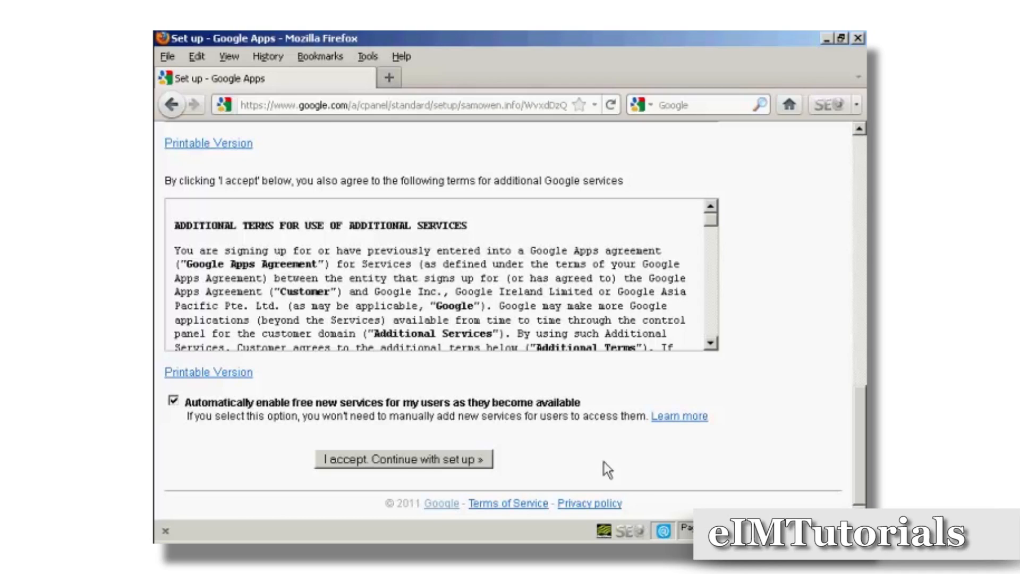
{"action": "left_click", "coordinate": [421, 460]}
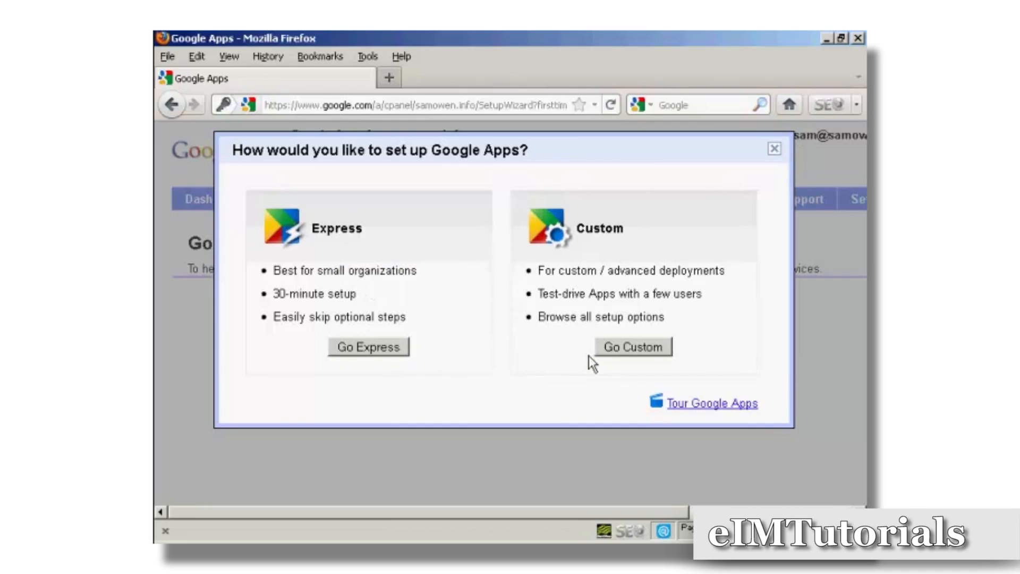
- Choose the Custom setup and advance past the setup wizard's welcome page
{"action": "left_click", "coordinate": [634, 349]}
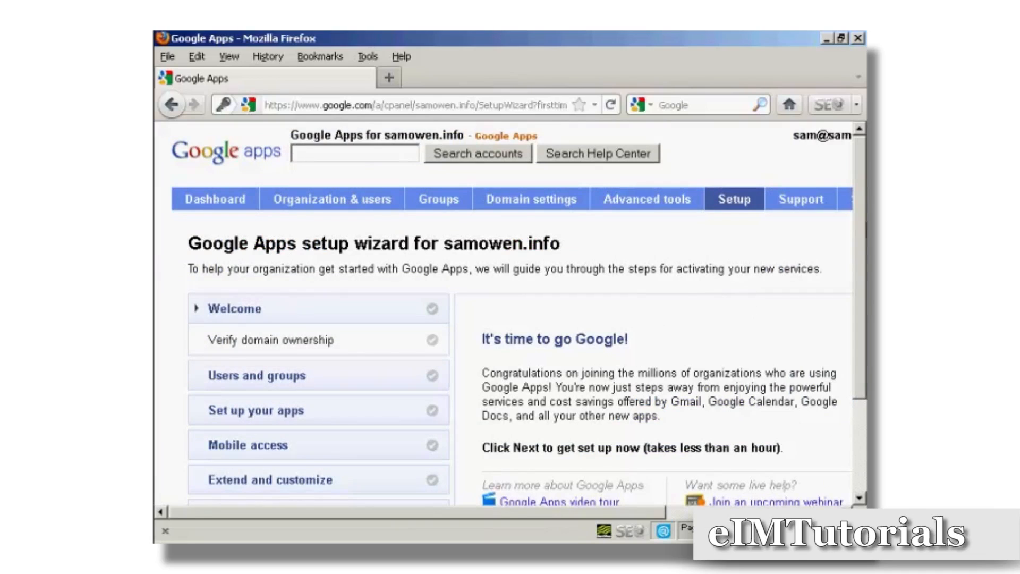
{"action": "left_click_drag", "start_coordinate": [860, 231], "coordinate": [858, 291]}
{"action": "left_click", "coordinate": [491, 456]}
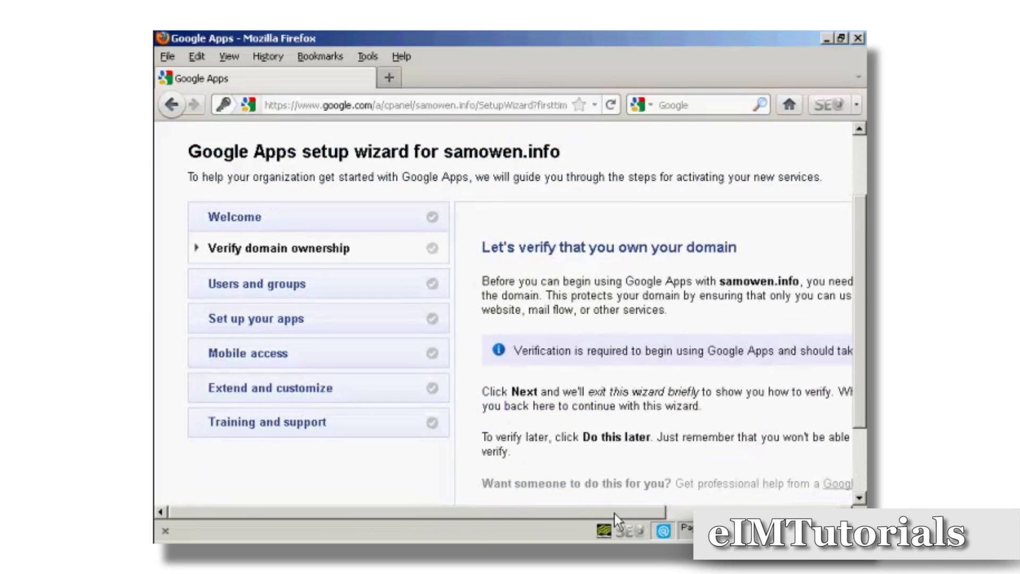
- Proceed to verify ownership of the domain
{"action": "left_click_drag", "start_coordinate": [618, 513], "coordinate": [778, 508]}
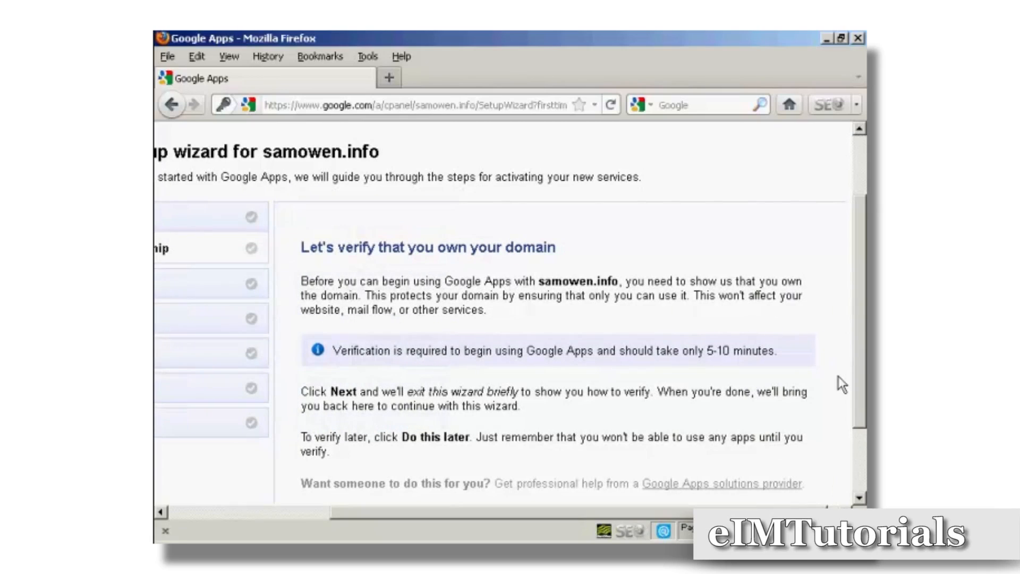
{"action": "scroll", "coordinate": [859, 345], "scroll_direction": "down", "scroll_amount": 2}
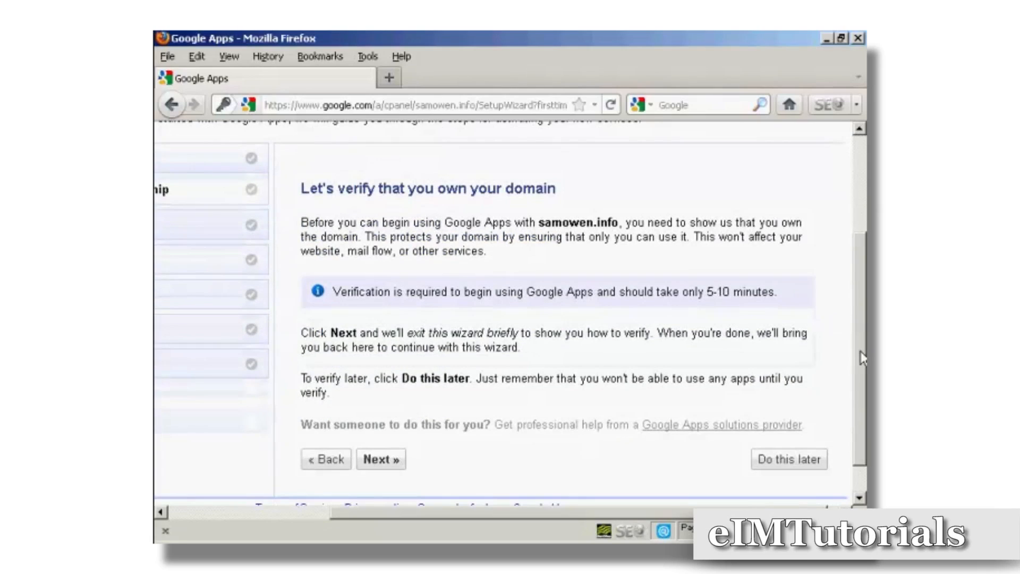
{"action": "left_click", "coordinate": [382, 460]}
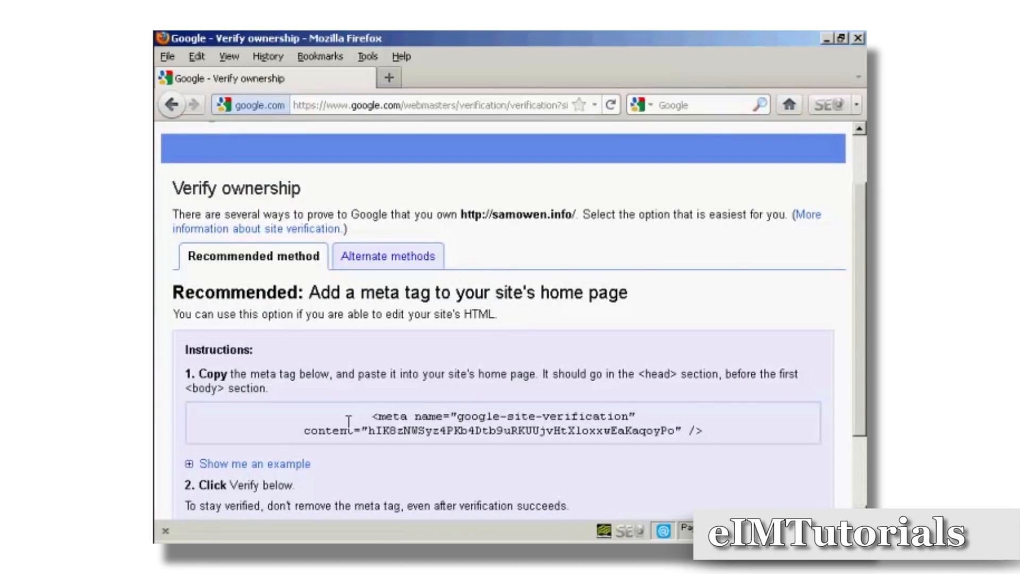
- Copy the google-site-verification meta tag and open the home page's HTML source in Nvu
{"action": "left_click_drag", "start_coordinate": [372, 416], "coordinate": [716, 430]}
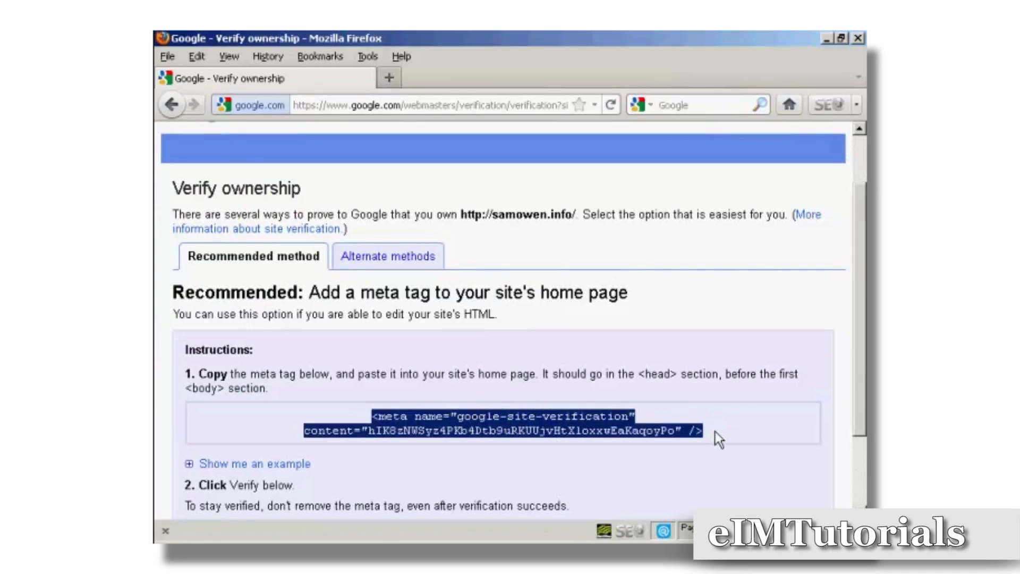
{"action": "right_click", "coordinate": [535, 430]}
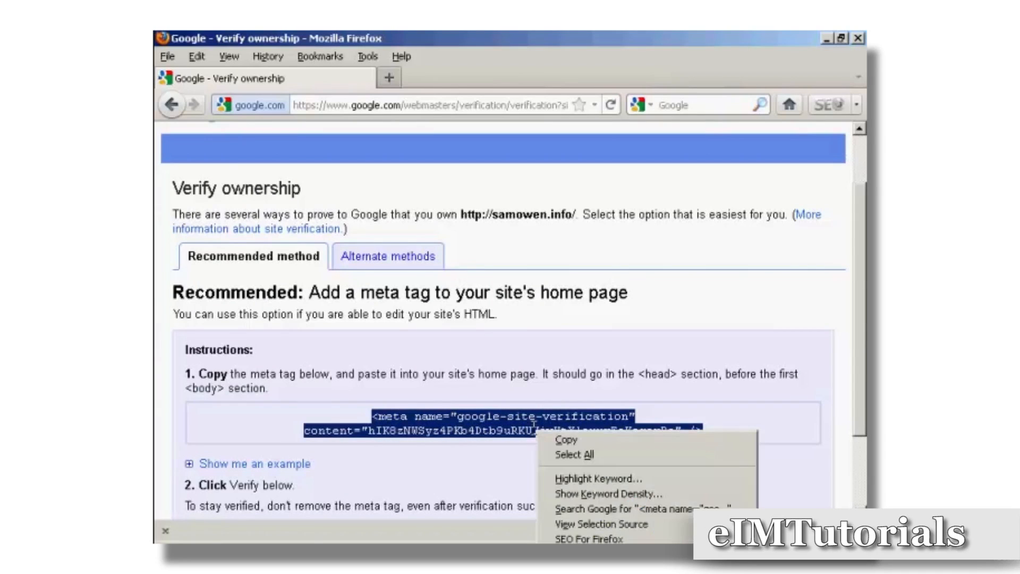
{"action": "left_click", "coordinate": [567, 439]}
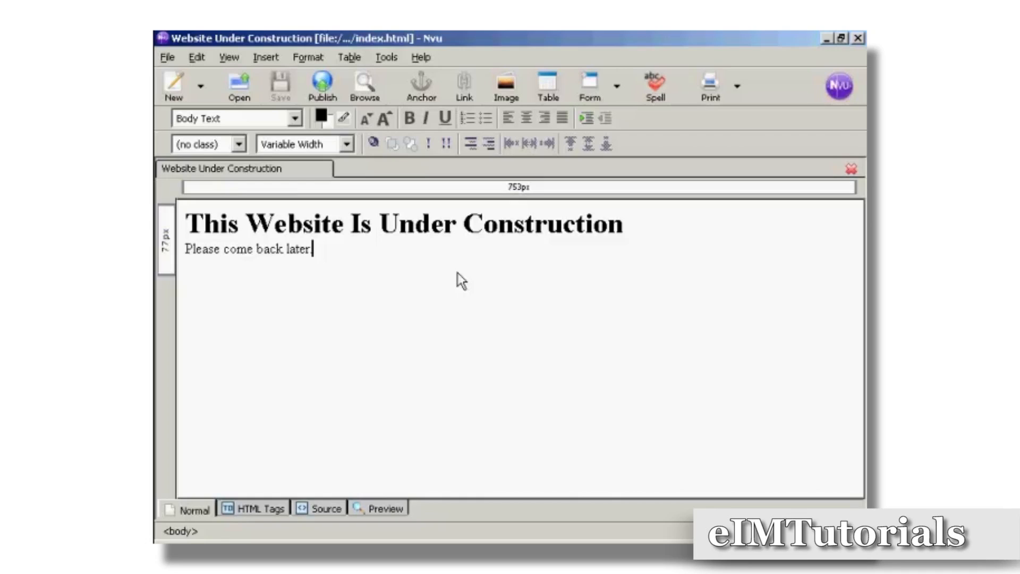
{"action": "left_click", "coordinate": [334, 506]}
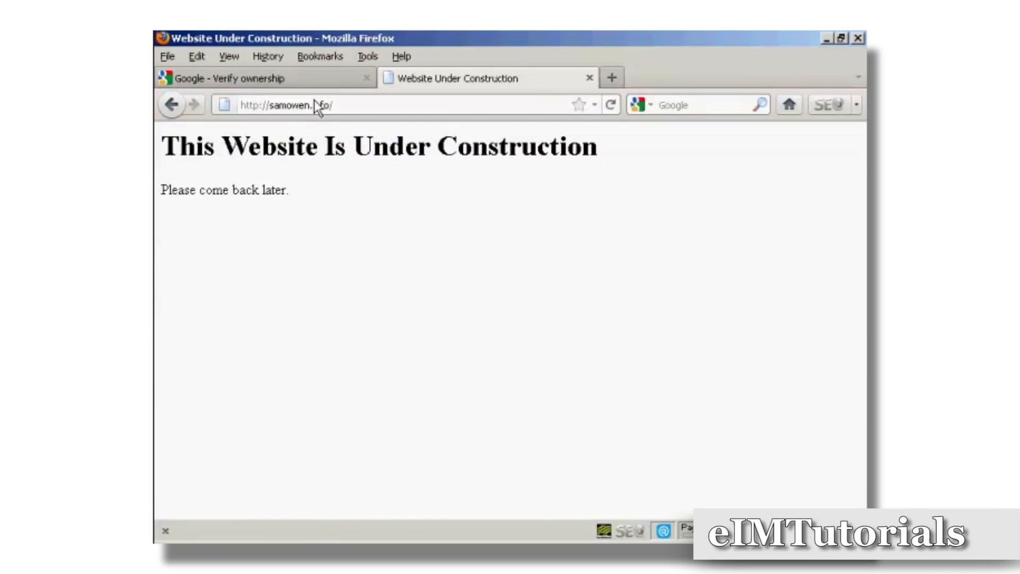
- Return to the verification page, verify domain ownership, and continue back to the setup wizard
{"action": "left_click", "coordinate": [266, 79]}
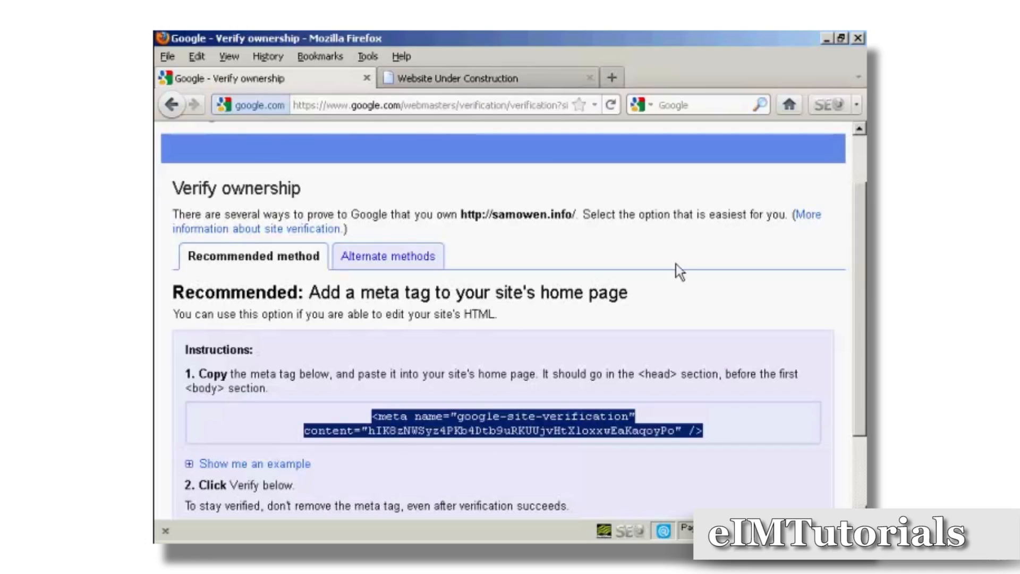
{"action": "scroll", "coordinate": [863, 302], "scroll_direction": "down", "scroll_amount": 1}
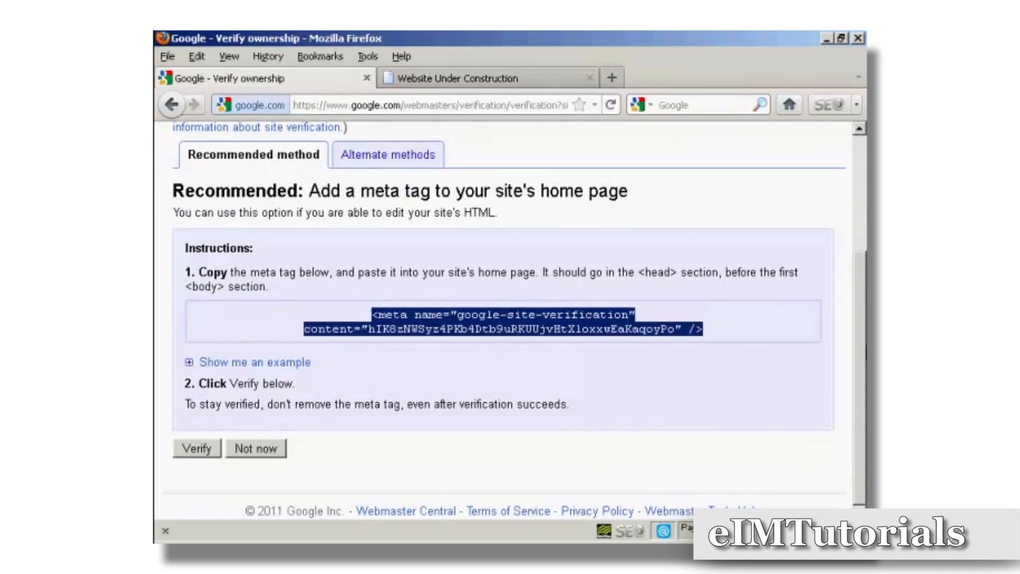
{"action": "left_click", "coordinate": [193, 450]}
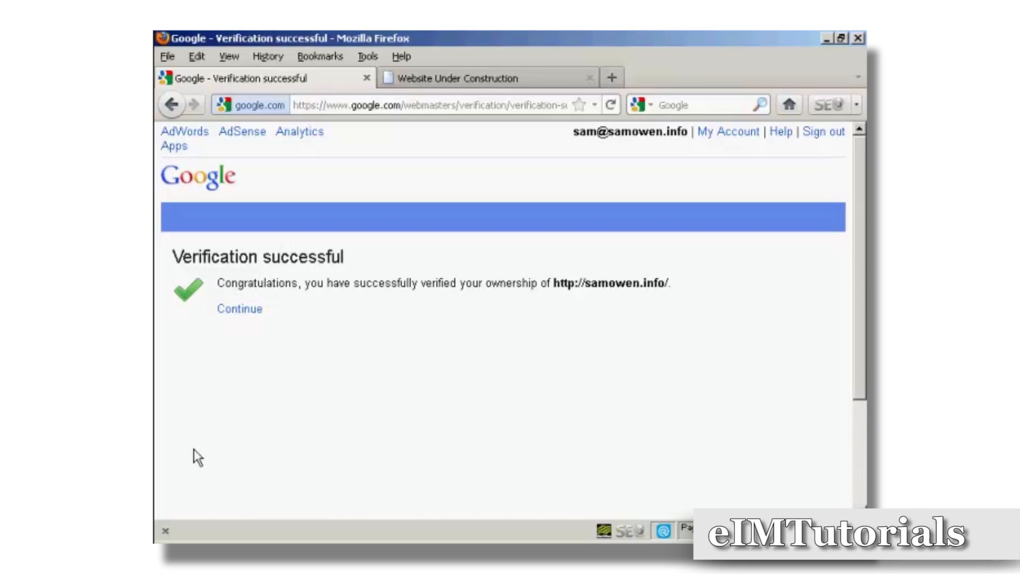
{"action": "left_click", "coordinate": [243, 313]}
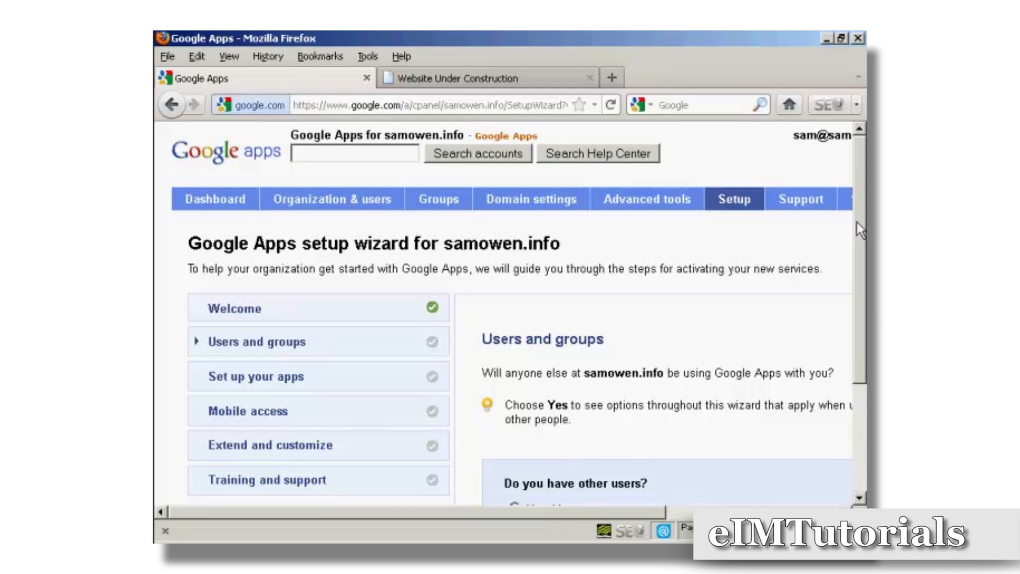
- Answer that there are no other users and advance to the next wizard step
{"action": "scroll", "coordinate": [860, 251], "scroll_direction": "down", "scroll_amount": 2}
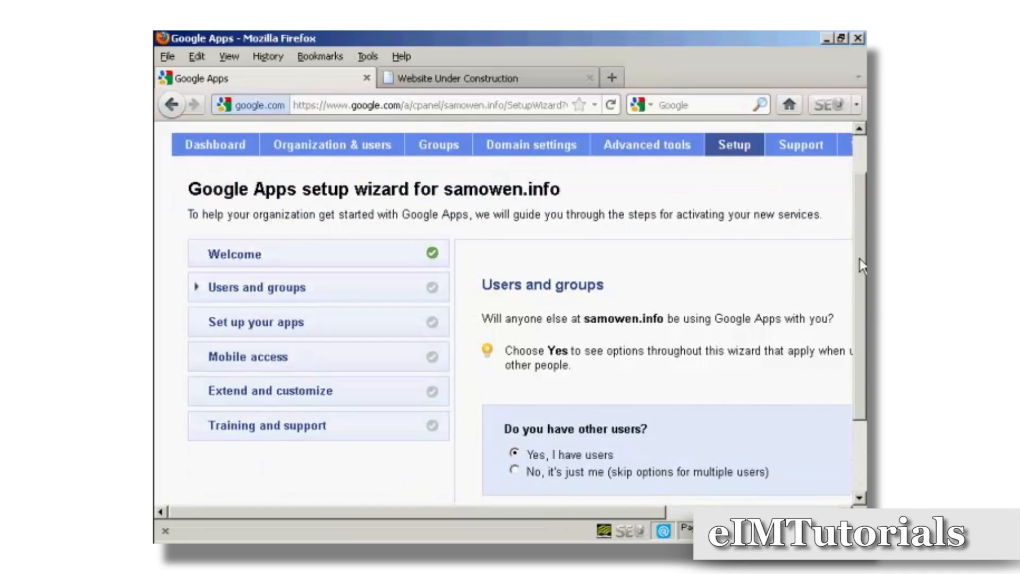
{"action": "scroll", "coordinate": [860, 277], "scroll_direction": "down", "scroll_amount": 3}
{"action": "scroll", "coordinate": [520, 314], "scroll_direction": "down", "scroll_amount": 1}
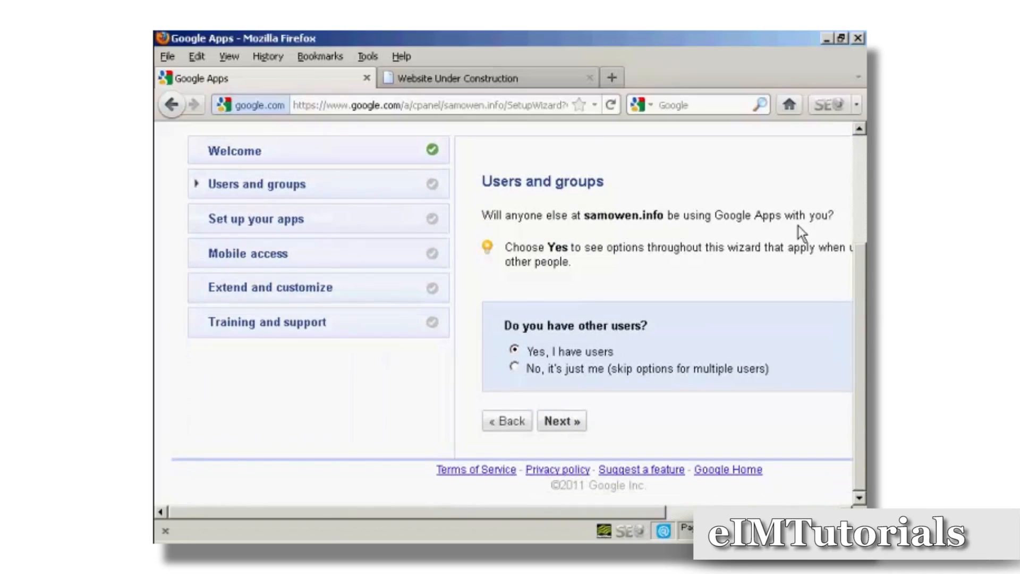
{"action": "left_click_drag", "start_coordinate": [643, 513], "coordinate": [801, 518]}
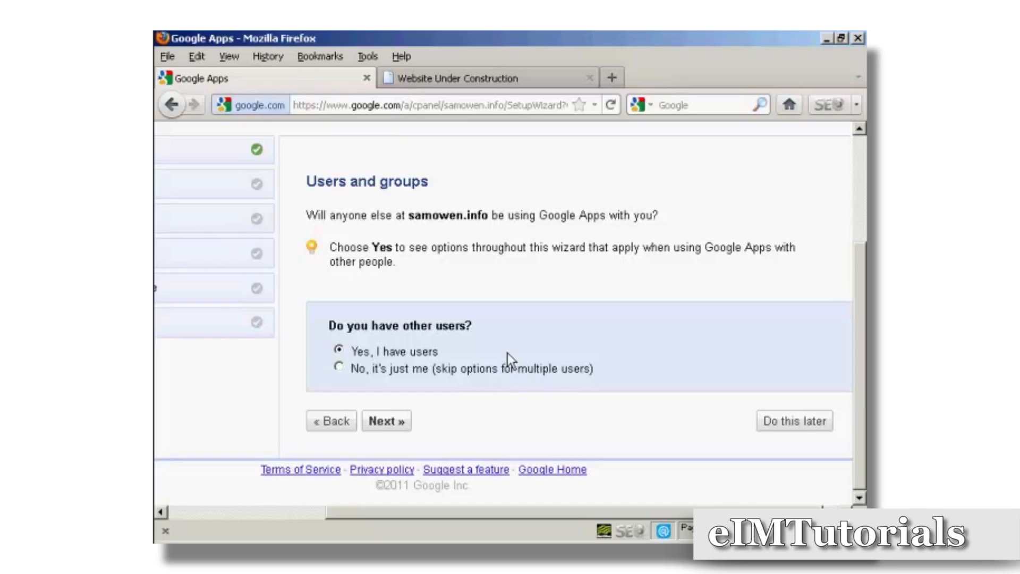
{"action": "left_click", "coordinate": [338, 367]}
{"action": "left_click", "coordinate": [389, 421]}
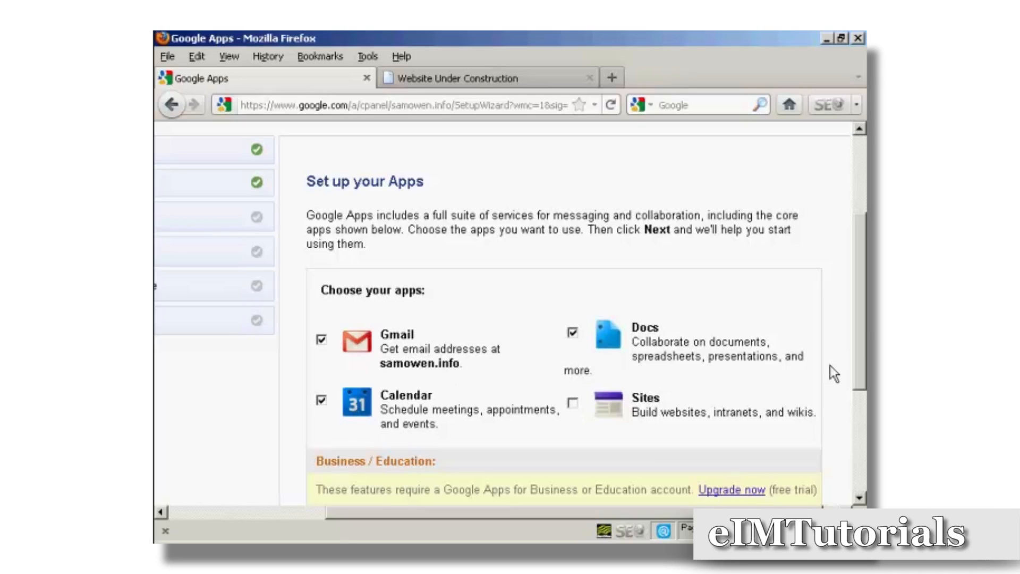
- Add Sites to the chosen apps and move on to the next setup step
{"action": "scroll", "coordinate": [861, 330], "scroll_direction": "down", "scroll_amount": 4}
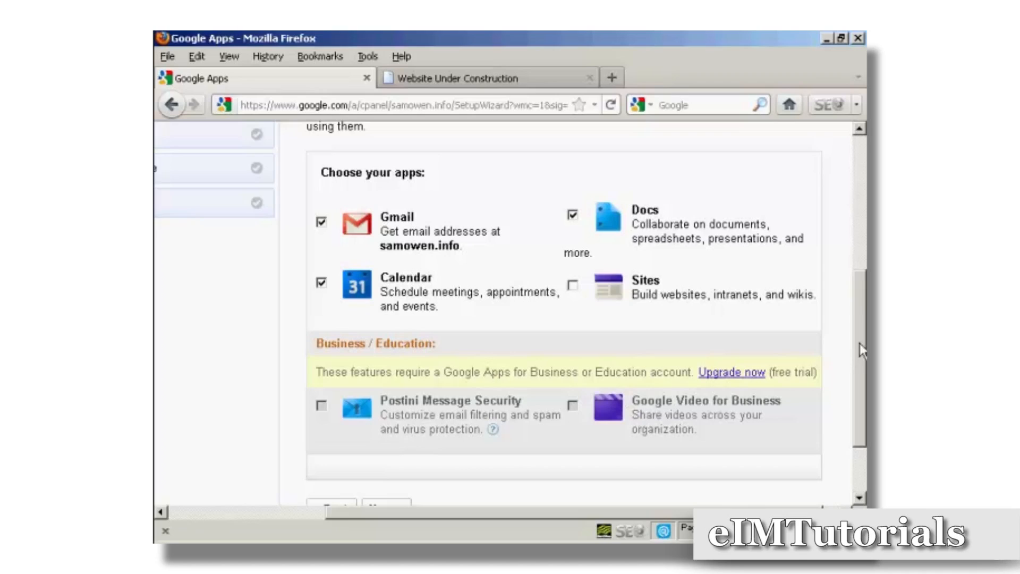
{"action": "left_click", "coordinate": [573, 286]}
{"action": "left_click_drag", "start_coordinate": [857, 311], "coordinate": [864, 365]}
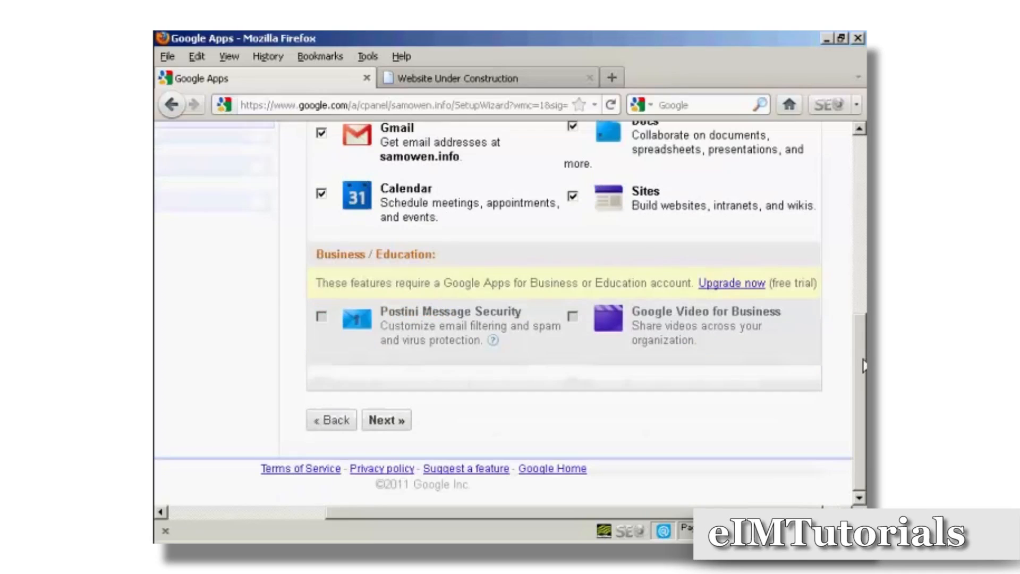
{"action": "left_click", "coordinate": [393, 424]}
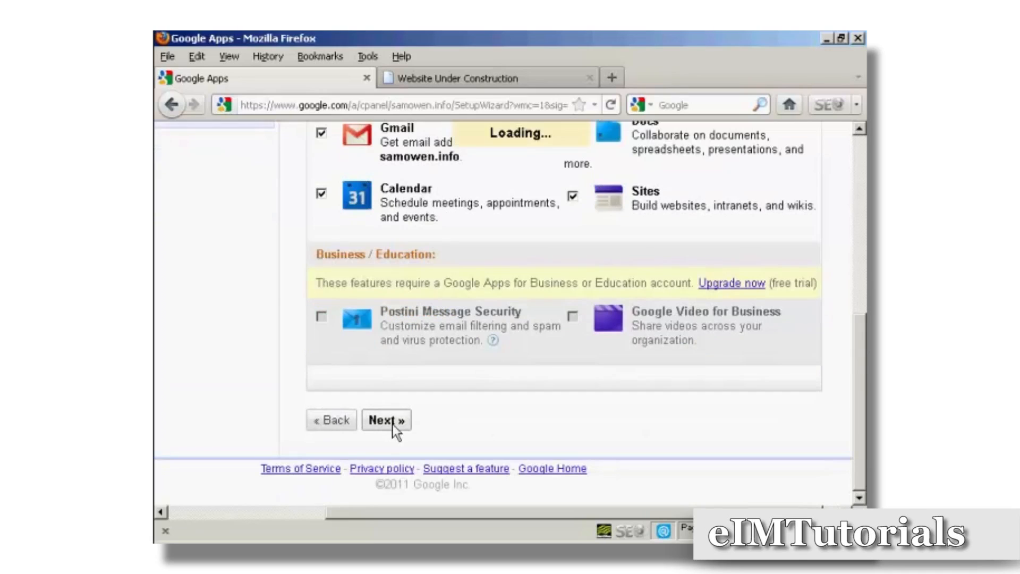
- Continue past the Gmail introduction, add Access contacts to the Gmail setup options, and proceed
{"action": "scroll", "coordinate": [392, 425], "scroll_direction": "up", "scroll_amount": 3}
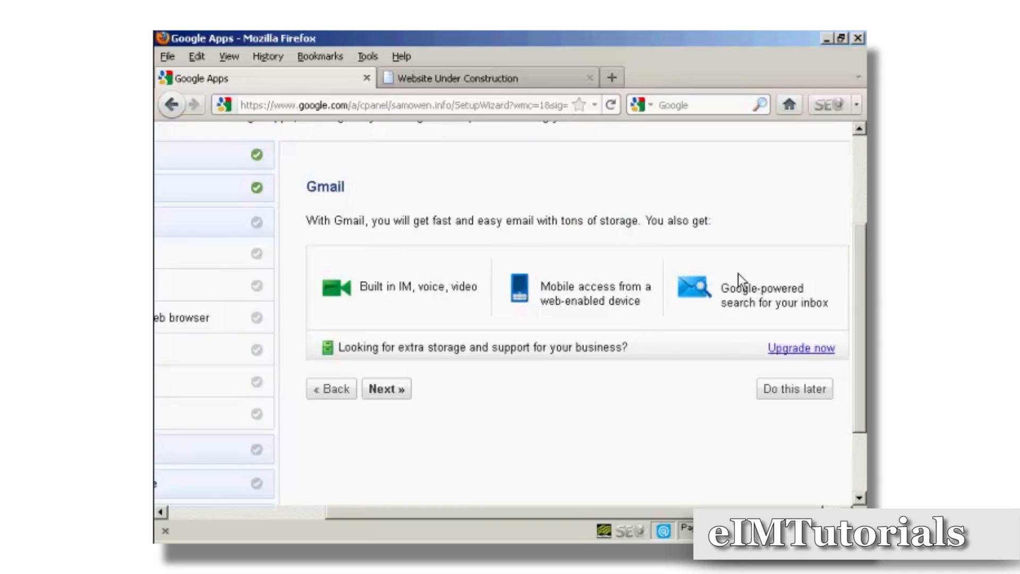
{"action": "left_click", "coordinate": [396, 391]}
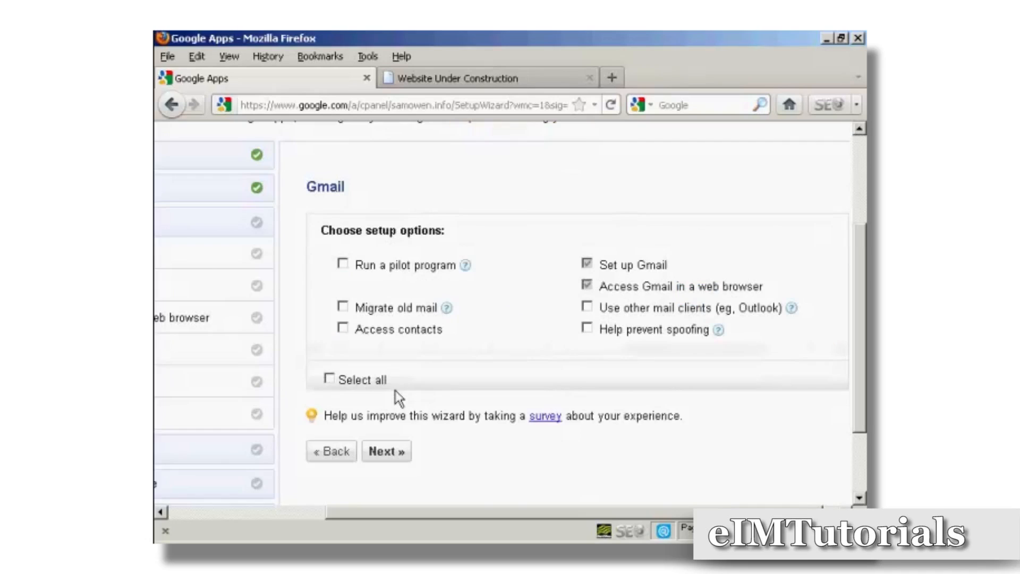
{"action": "scroll", "coordinate": [395, 391], "scroll_direction": "down", "scroll_amount": 1}
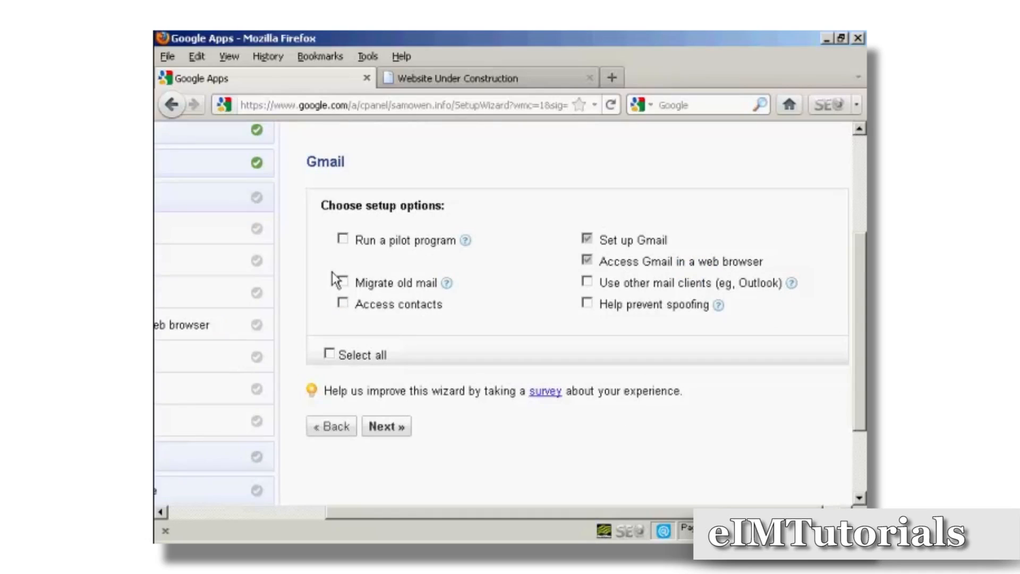
{"action": "left_click", "coordinate": [342, 304]}
{"action": "left_click", "coordinate": [388, 428]}
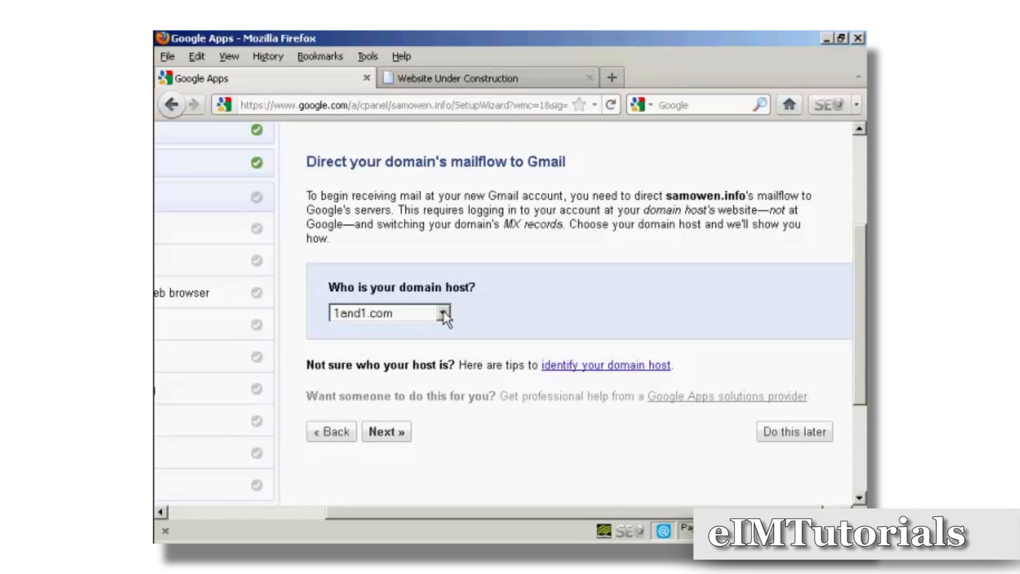
- Choose GoDaddy as the domain host and advance to the MX record instructions
{"action": "left_click", "coordinate": [444, 313]}
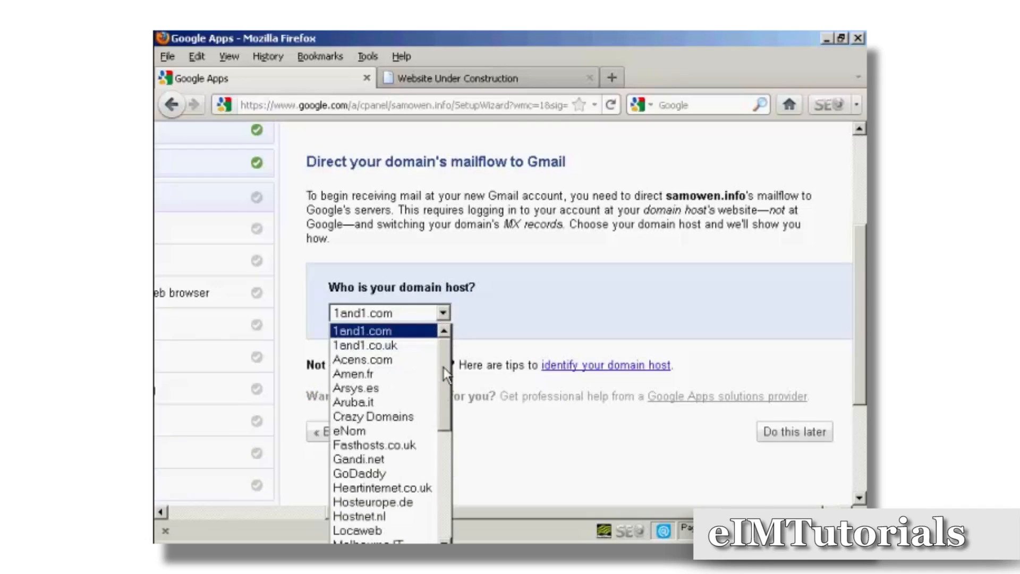
{"action": "left_click", "coordinate": [385, 474]}
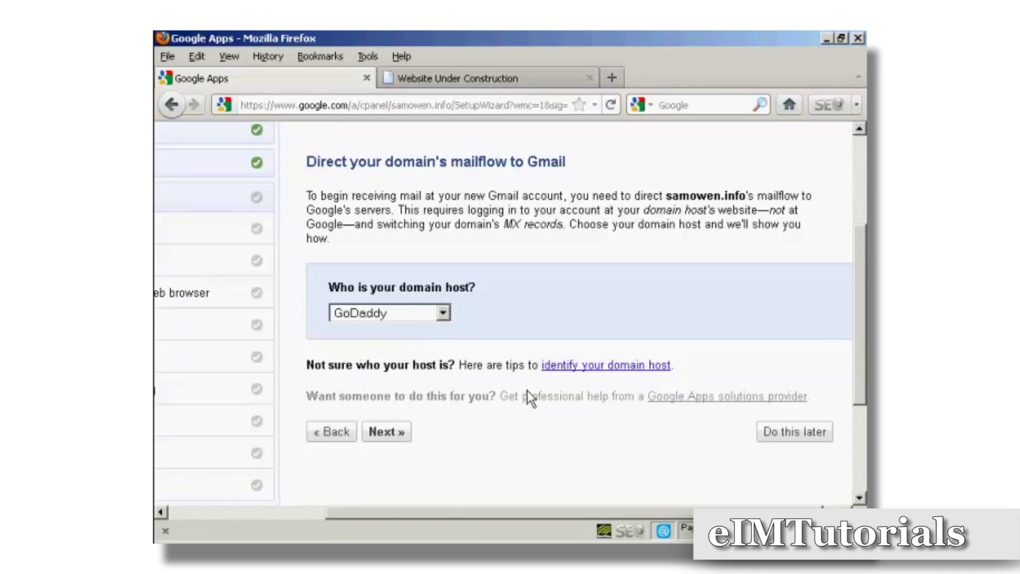
{"action": "left_click", "coordinate": [386, 432]}
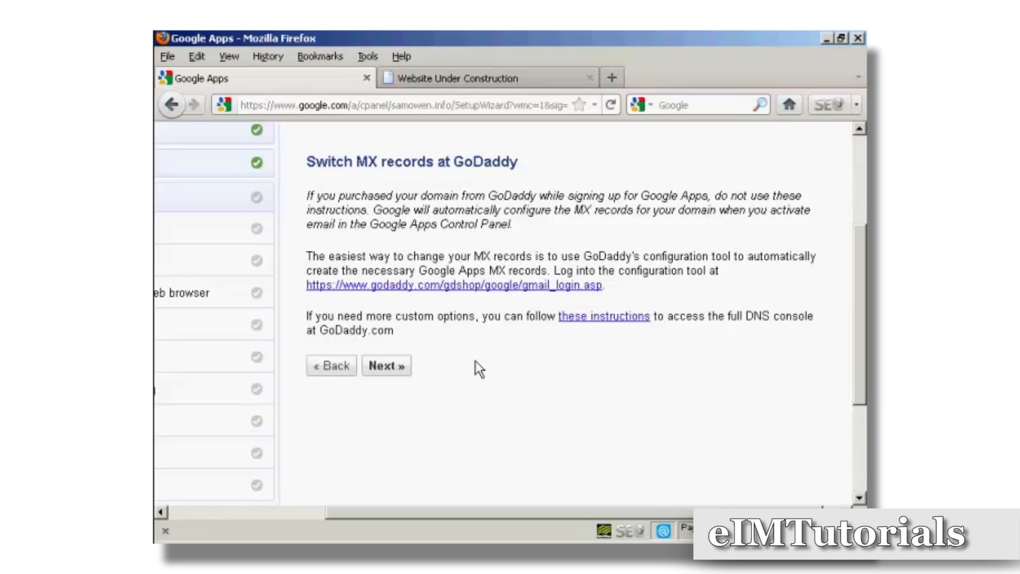
- Open the GoDaddy MX configuration tool, confirm the domain samowen.info, and close the tool's tab
{"action": "left_click", "coordinate": [572, 286]}
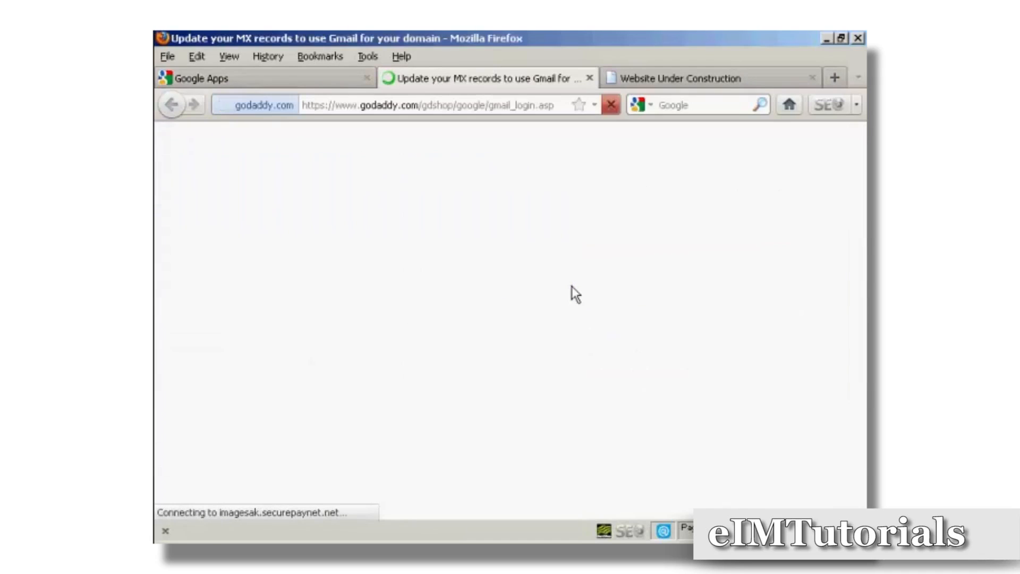
{"action": "left_click", "coordinate": [691, 324]}
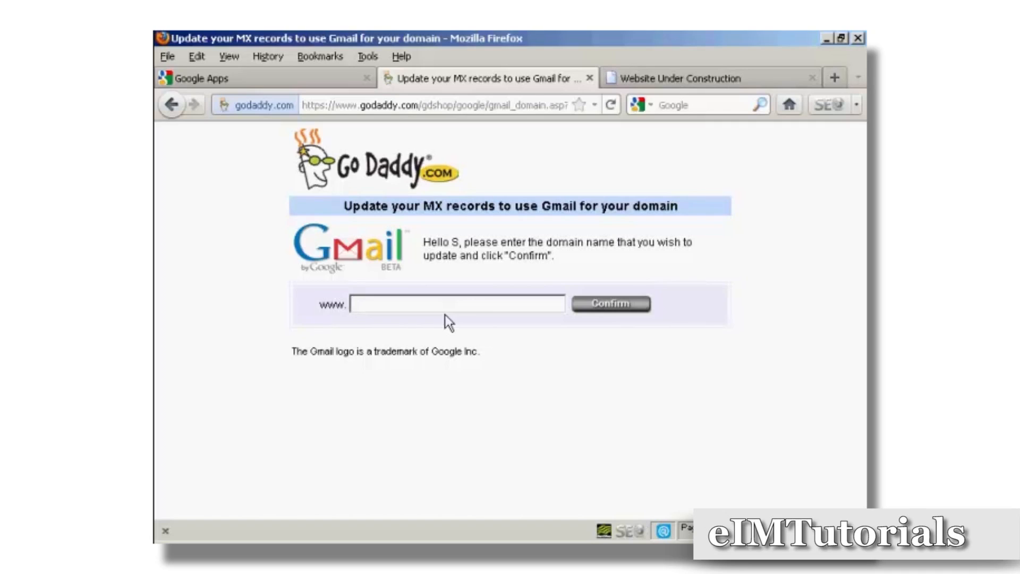
{"action": "type", "text": "samowen.info"}
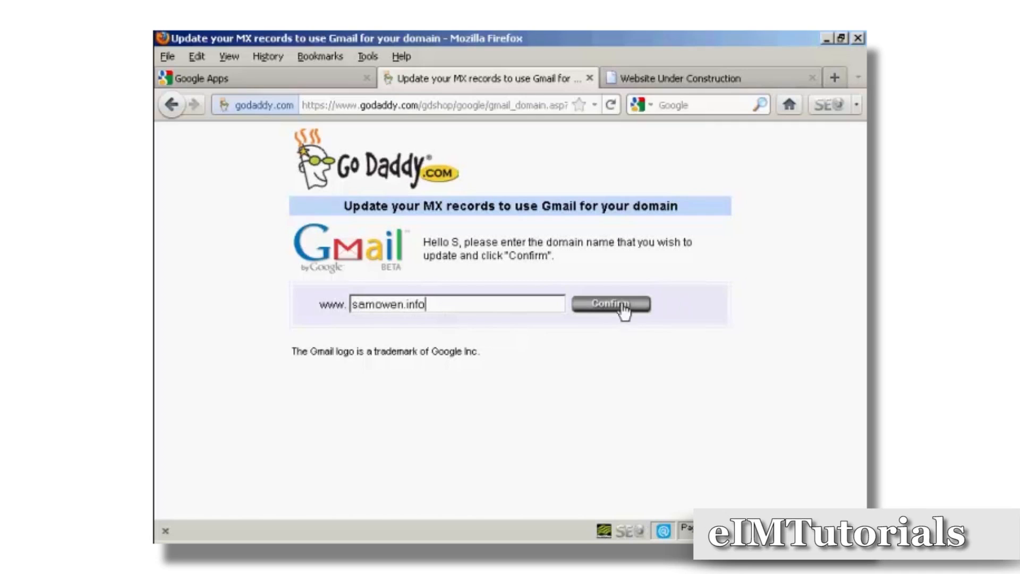
{"action": "left_click", "coordinate": [623, 308]}
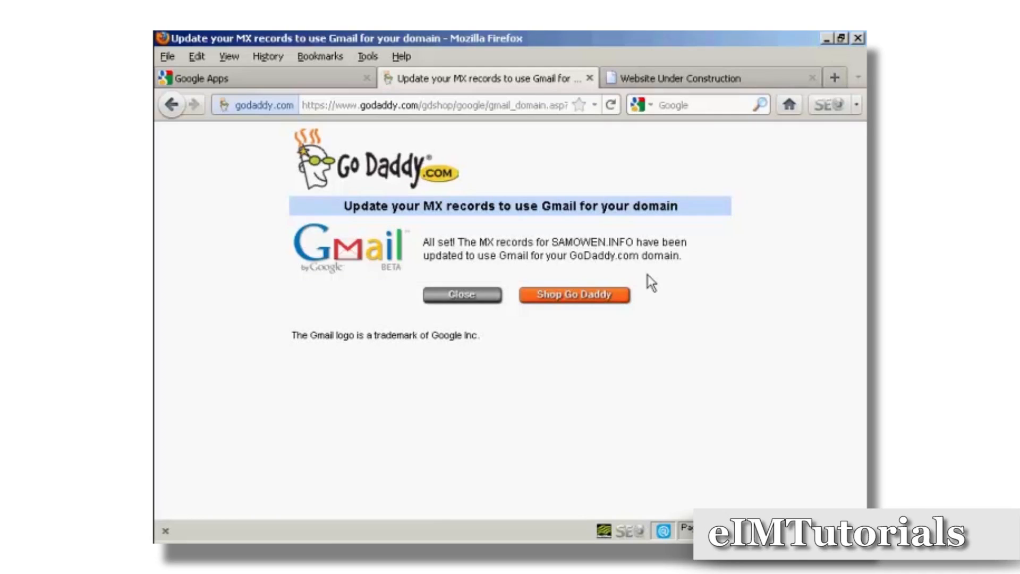
{"action": "left_click", "coordinate": [477, 300]}
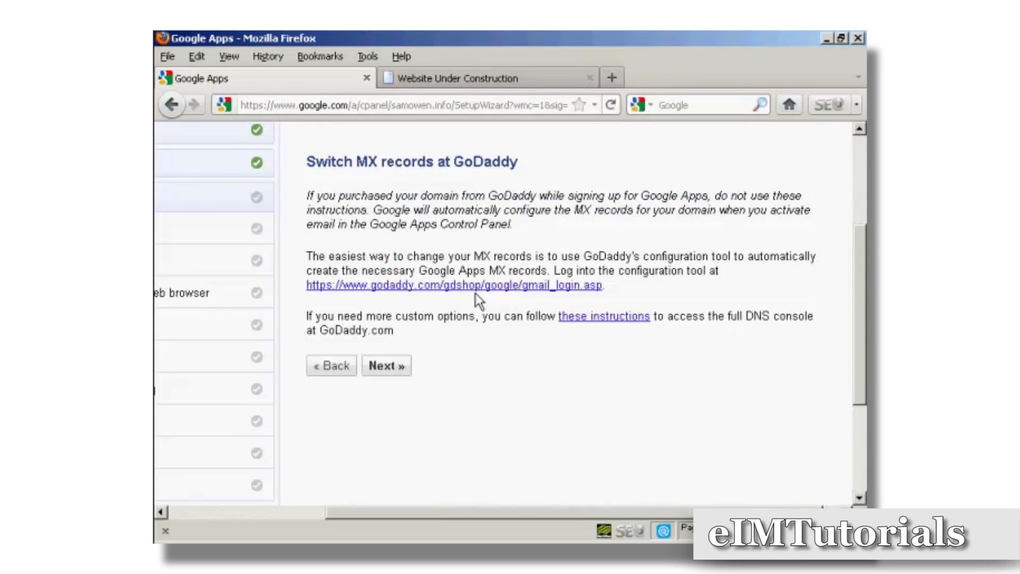
- Advance the wizard to the MX status step and open the Dashboard
{"action": "left_click", "coordinate": [387, 368]}
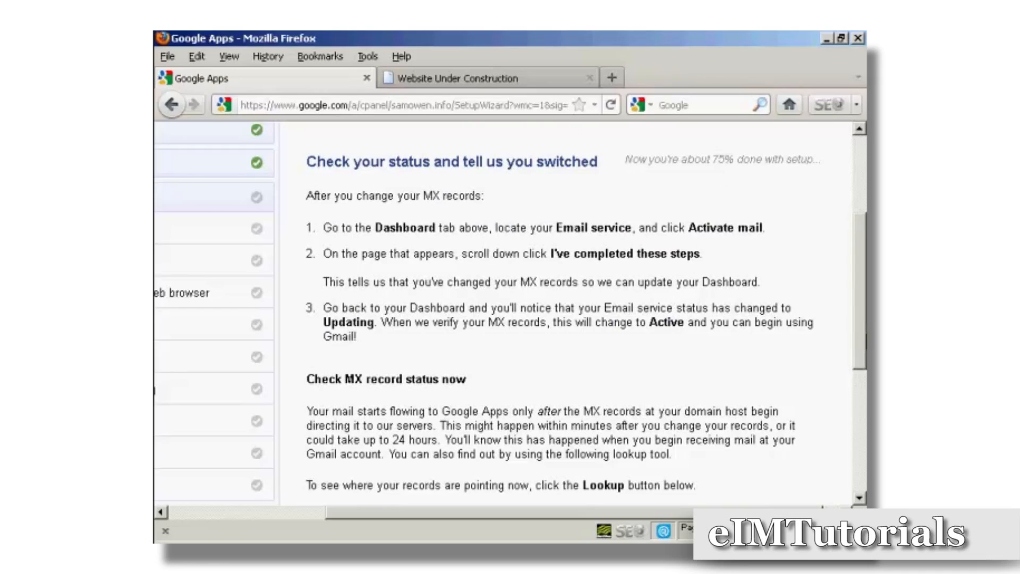
{"action": "left_click_drag", "start_coordinate": [865, 340], "coordinate": [865, 293]}
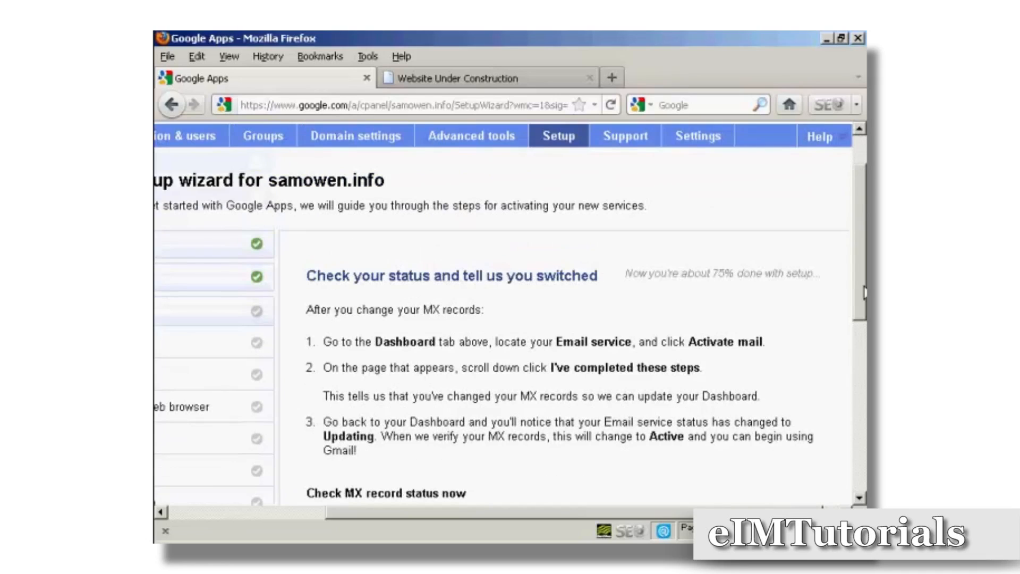
{"action": "left_click_drag", "start_coordinate": [688, 511], "coordinate": [739, 512]}
{"action": "left_click_drag", "start_coordinate": [654, 515], "coordinate": [492, 519]}
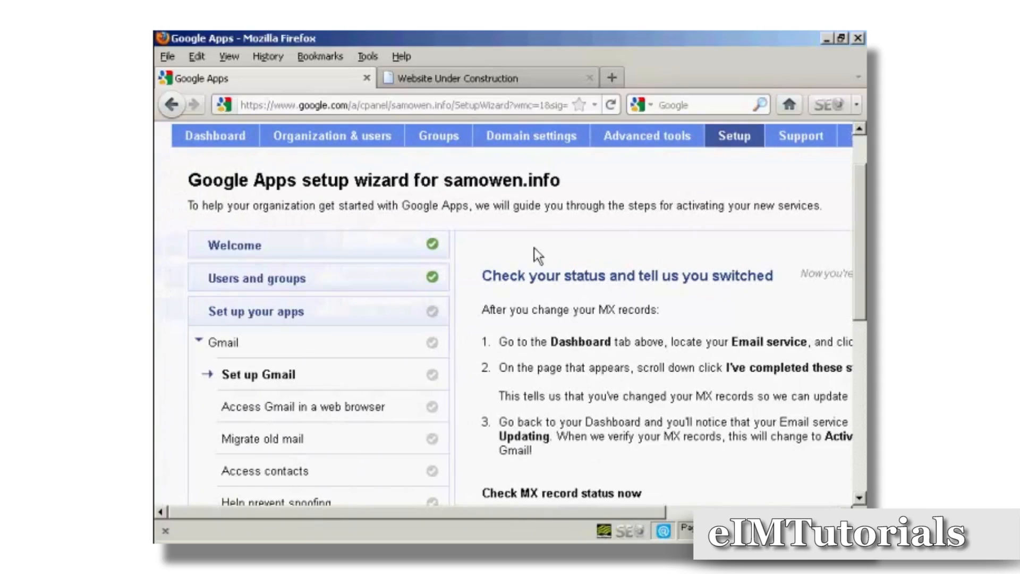
{"action": "left_click", "coordinate": [212, 141]}
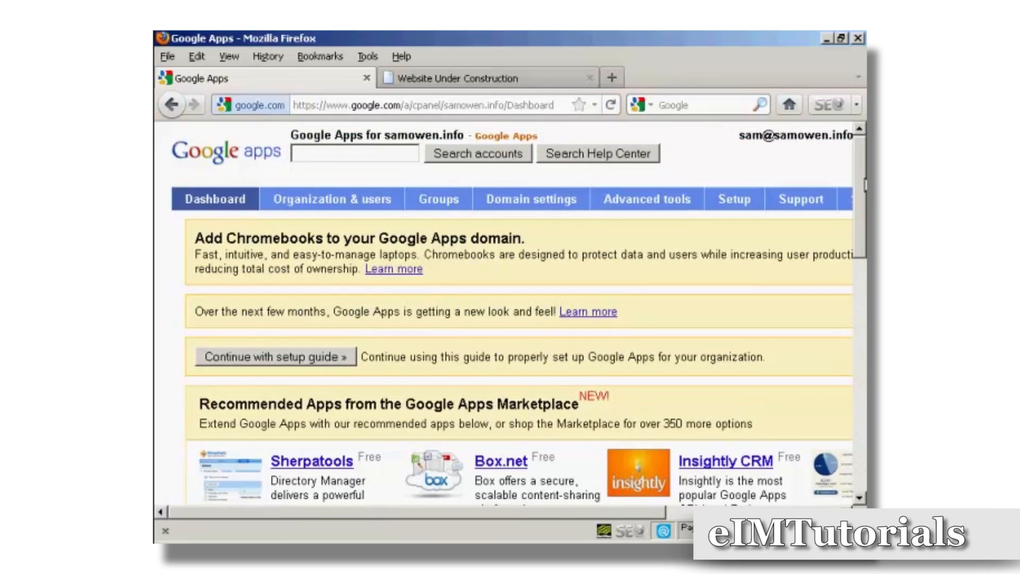
- Activate email from the Dashboard's service settings and mark the MX record steps as completed
{"action": "left_click_drag", "start_coordinate": [858, 168], "coordinate": [865, 373]}
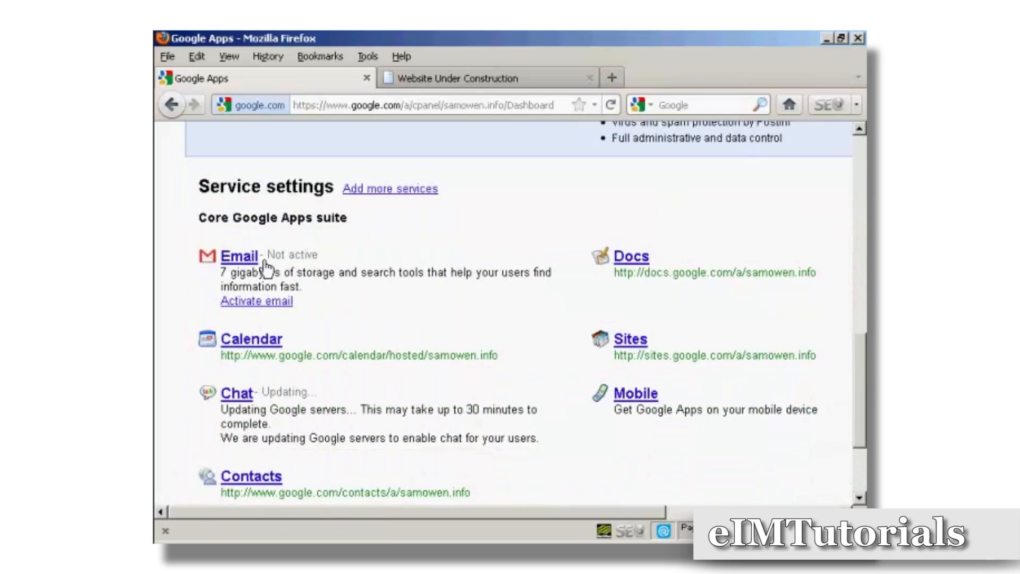
{"action": "left_click", "coordinate": [272, 304]}
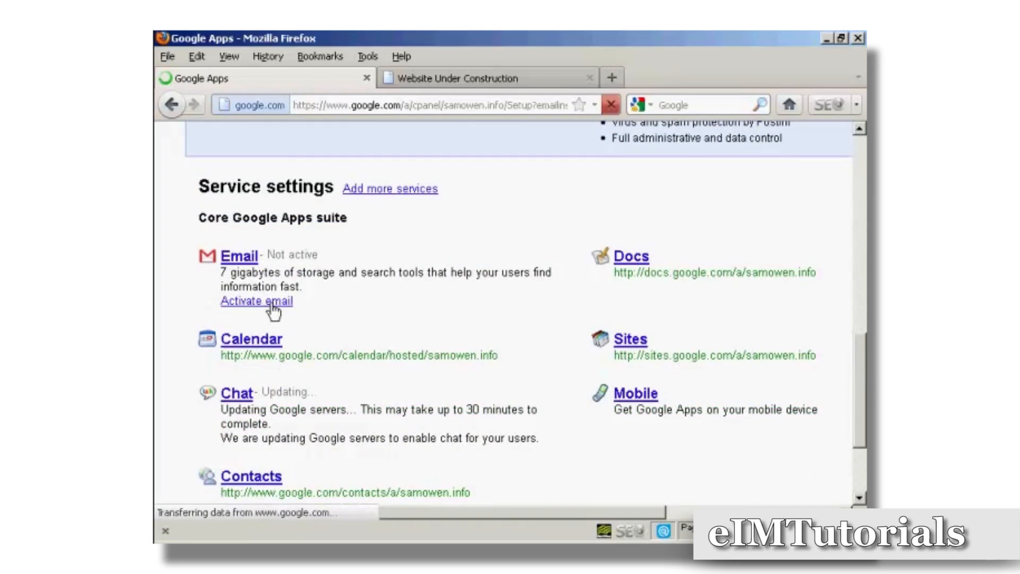
{"action": "left_click_drag", "start_coordinate": [857, 163], "coordinate": [858, 414]}
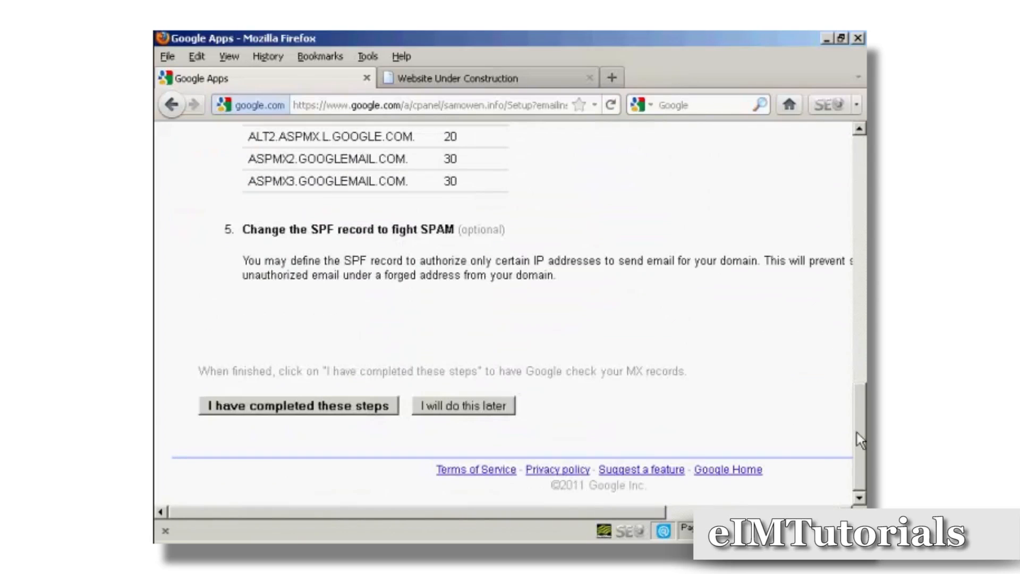
{"action": "left_click", "coordinate": [330, 410]}
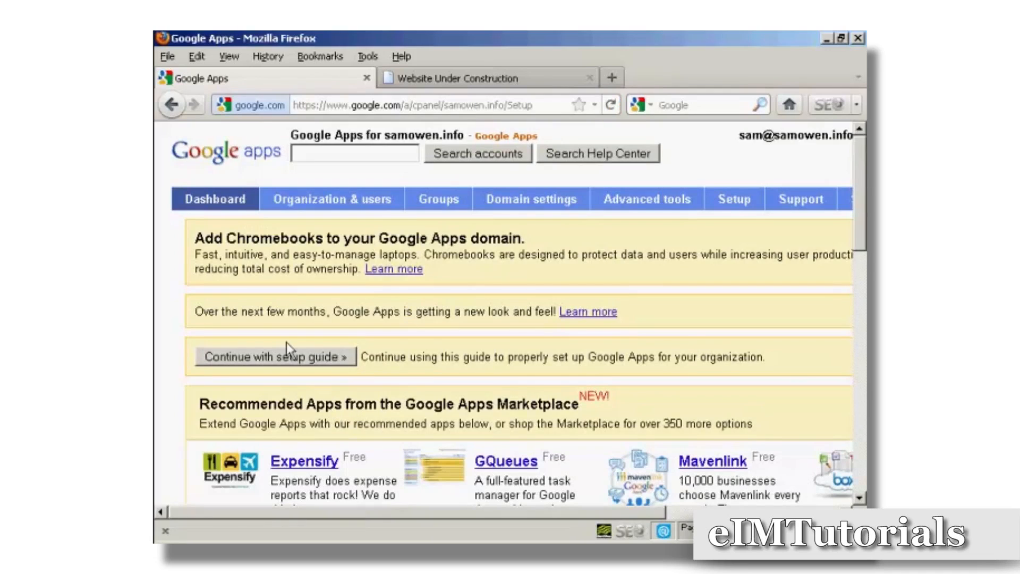
- Return to the setup guide and move past the MX record status check step
{"action": "left_click", "coordinate": [300, 359]}
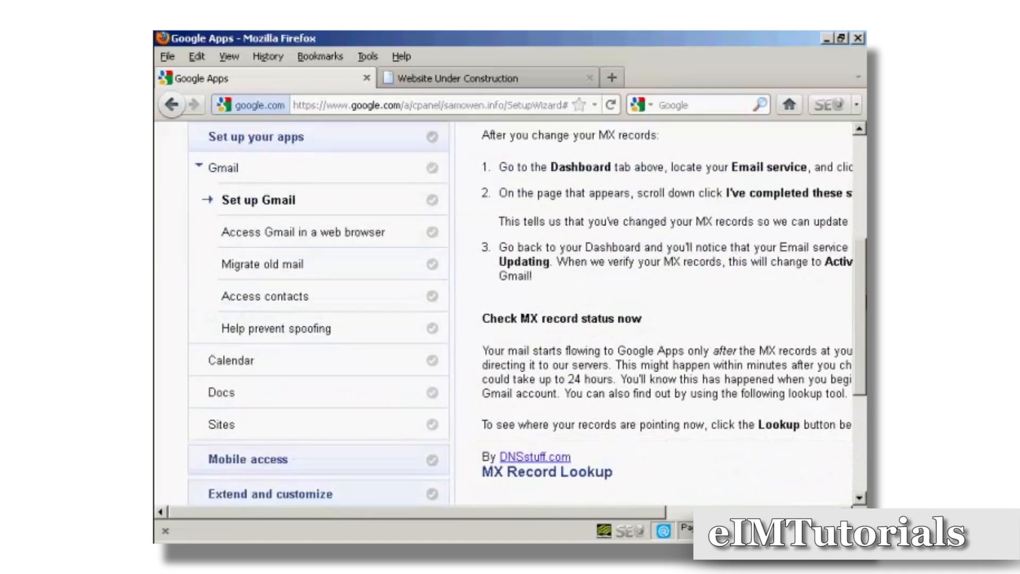
{"action": "scroll", "coordinate": [528, 314], "scroll_direction": "down", "scroll_amount": 6}
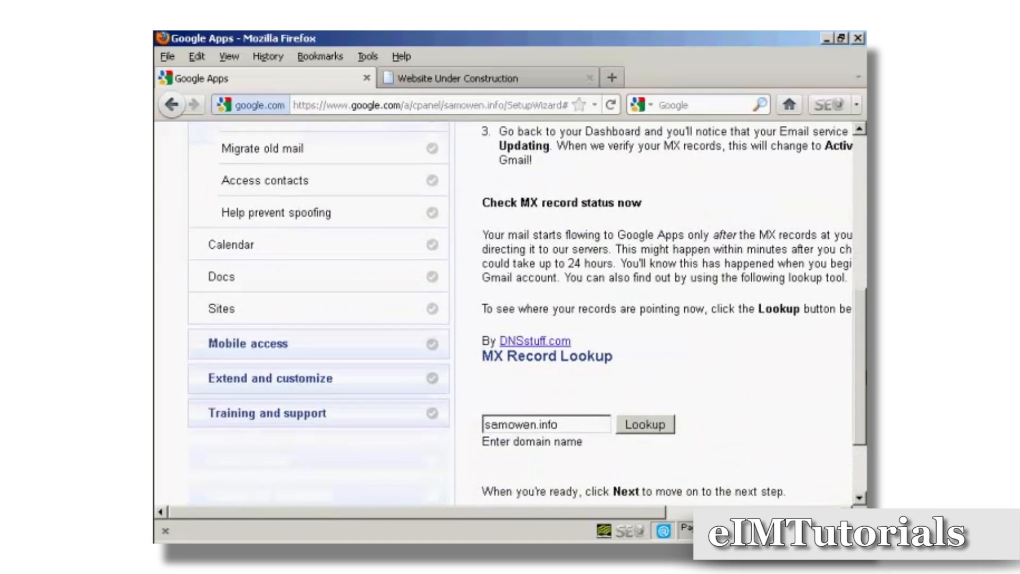
{"action": "scroll", "coordinate": [520, 313], "scroll_direction": "up", "scroll_amount": 1}
{"action": "scroll", "coordinate": [520, 313], "scroll_direction": "down", "scroll_amount": 3}
{"action": "left_click", "coordinate": [562, 420]}
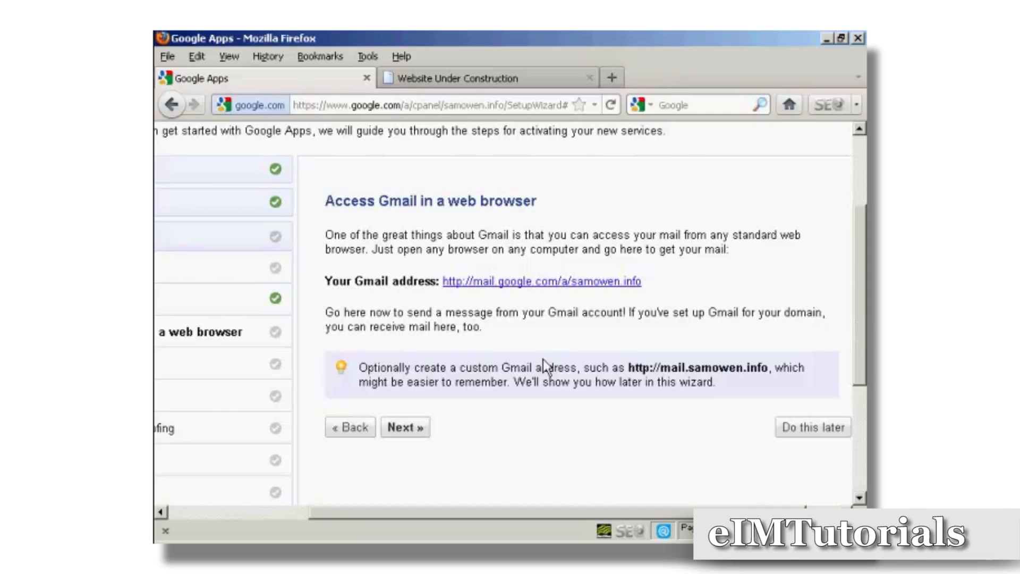
- Continue past Gmail web access and postpone the old-mail migration, contacts and spoofing steps
{"action": "left_click", "coordinate": [412, 429]}
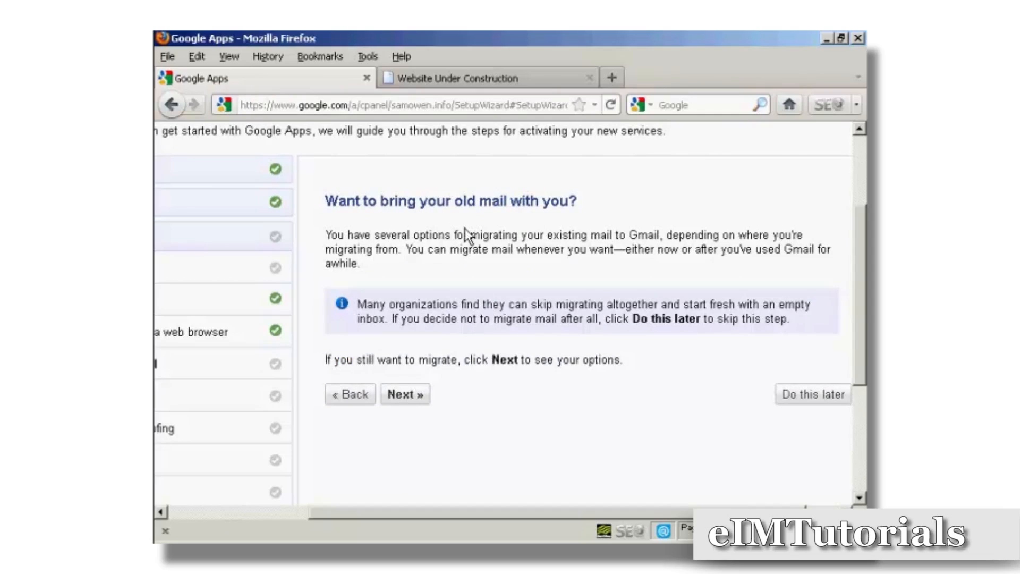
{"action": "left_click", "coordinate": [820, 396]}
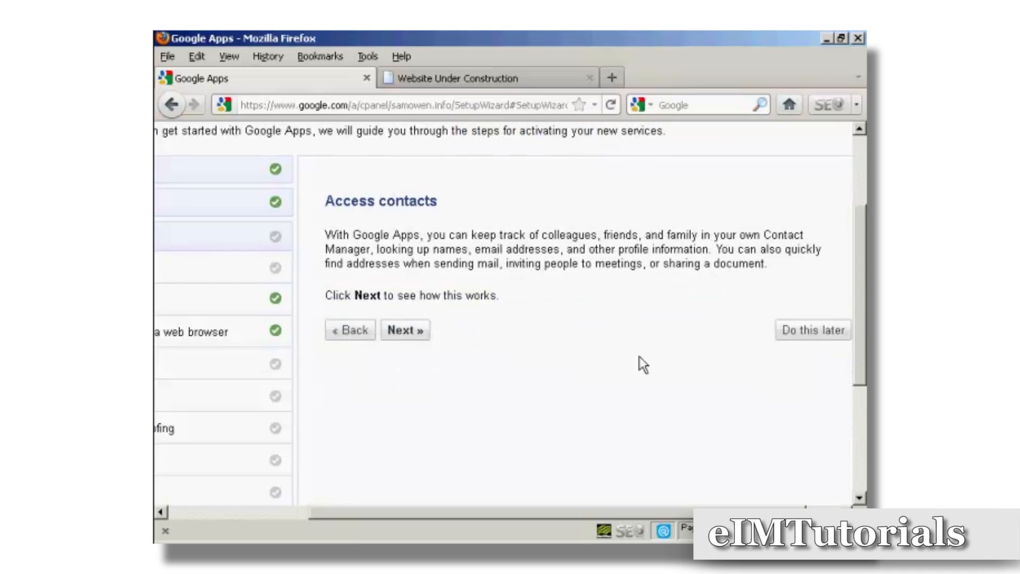
{"action": "left_click", "coordinate": [803, 334]}
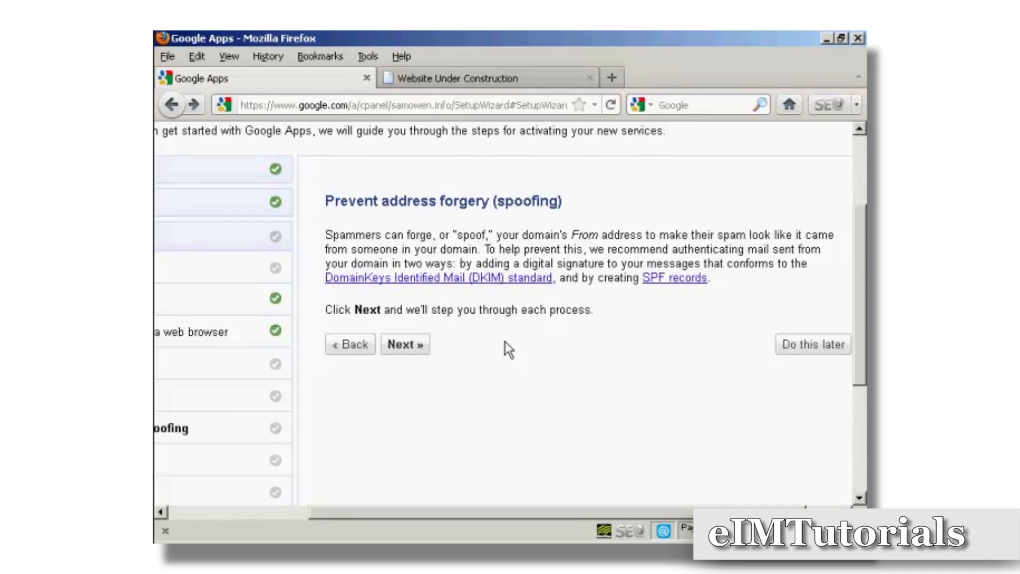
{"action": "left_click", "coordinate": [816, 349]}
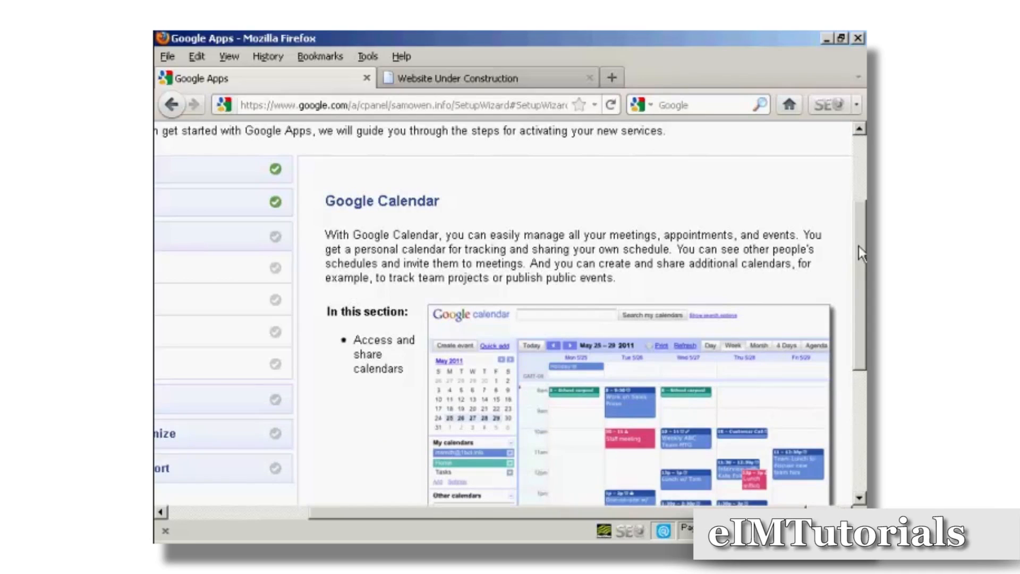
- Advance to the calendar access step, open the domain's calendar address, and close the calendar tab
{"action": "left_click_drag", "start_coordinate": [861, 255], "coordinate": [866, 372]}
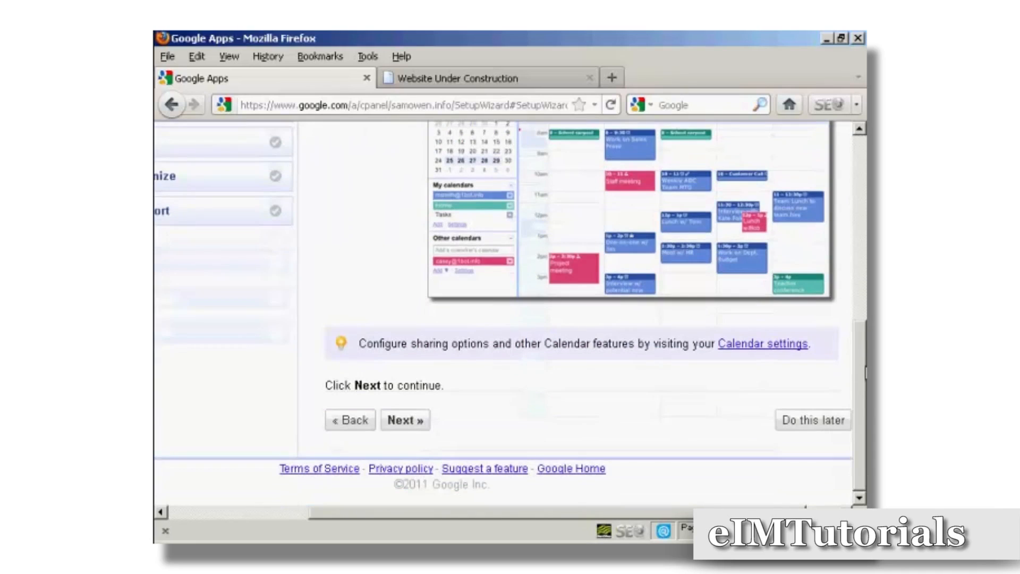
{"action": "left_click", "coordinate": [401, 423]}
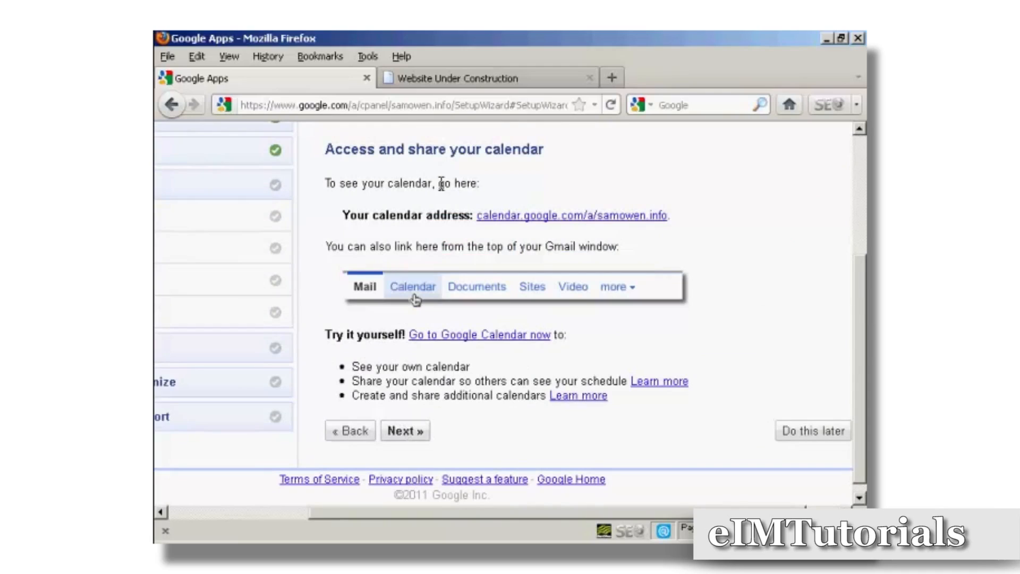
{"action": "left_click", "coordinate": [630, 215]}
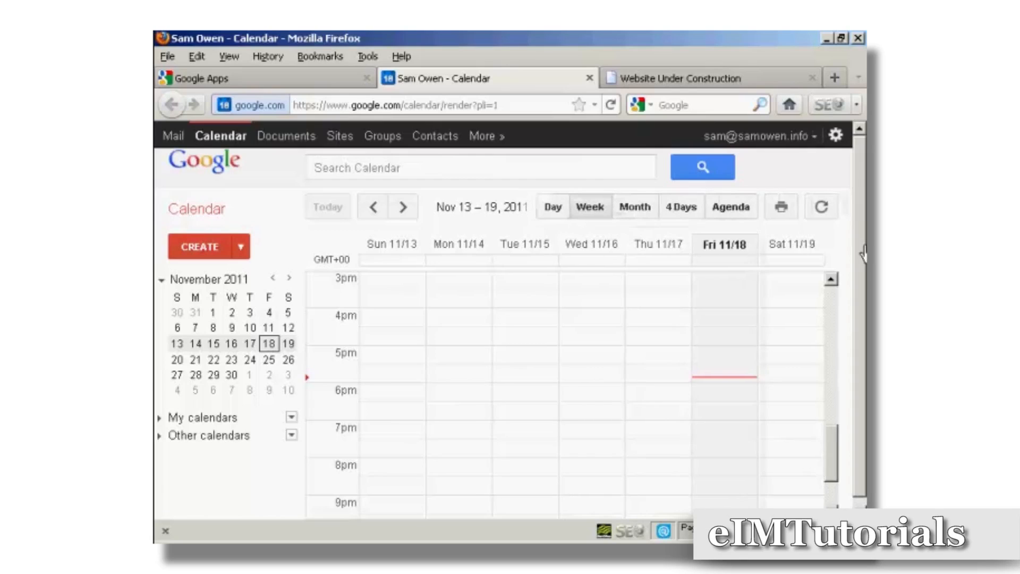
{"action": "left_click_drag", "start_coordinate": [860, 249], "coordinate": [860, 201]}
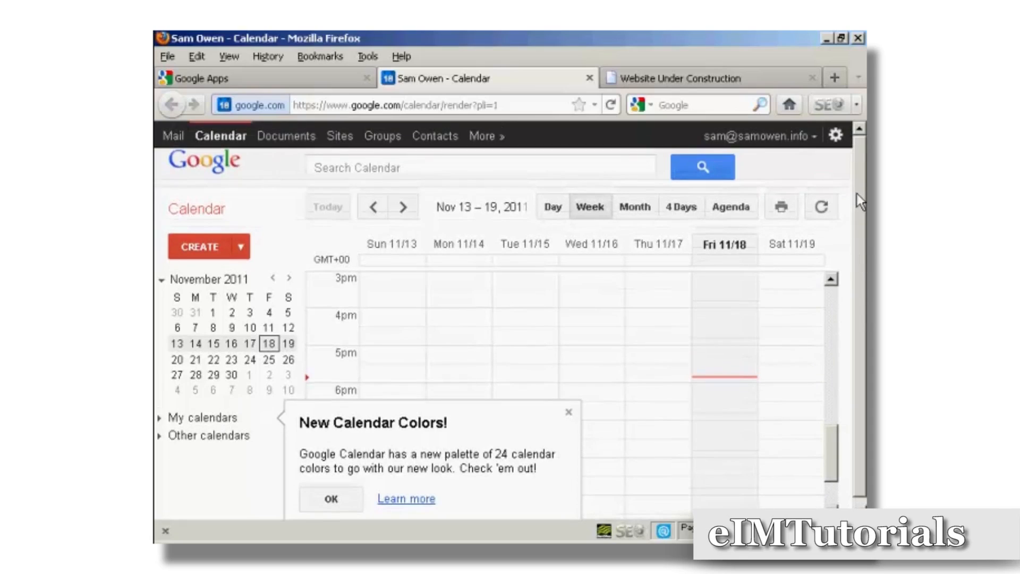
{"action": "left_click", "coordinate": [589, 78]}
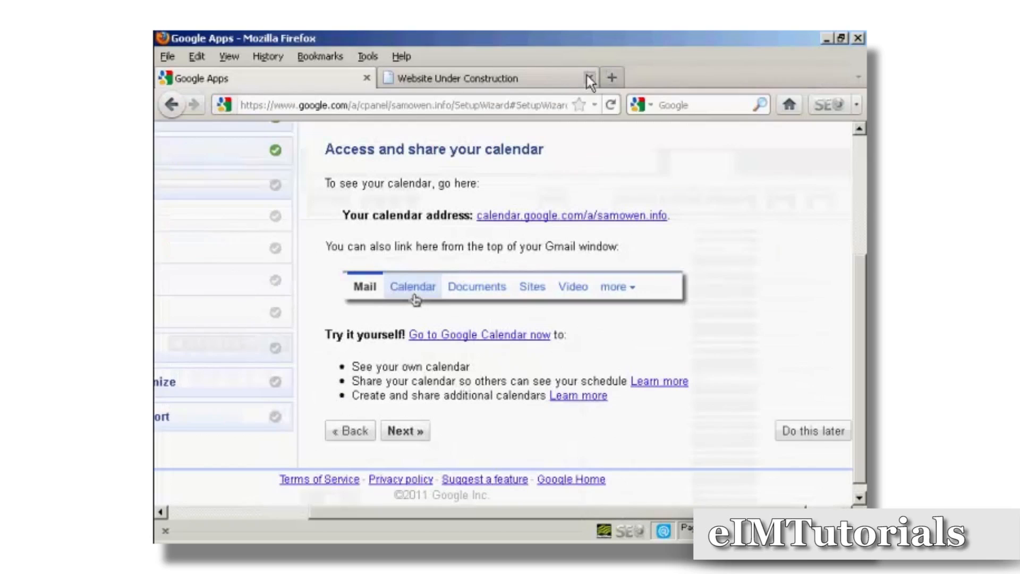
- Move on to the Google Docs setup step
{"action": "left_click", "coordinate": [404, 430]}
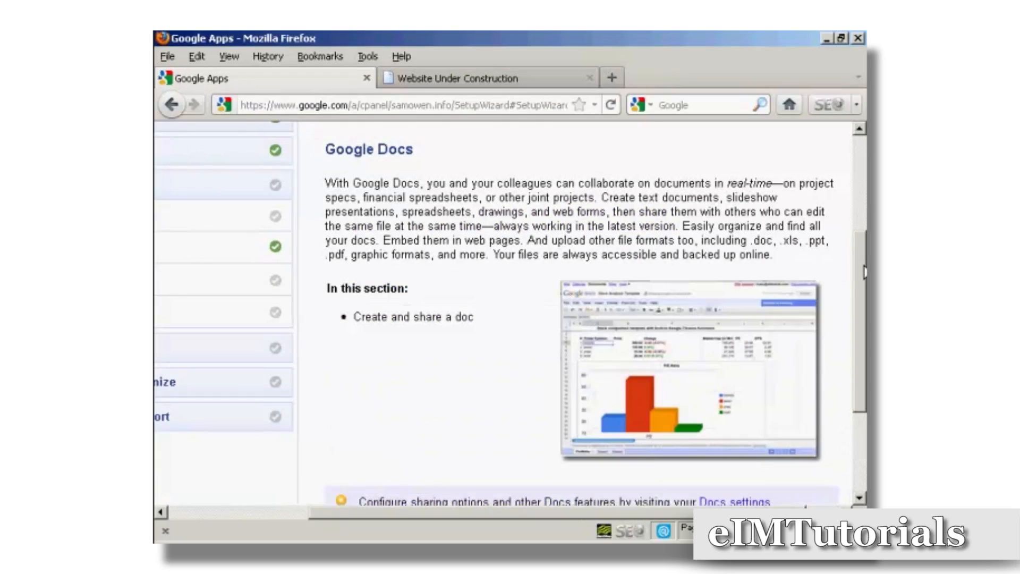
{"action": "mouse_move", "coordinate": [864, 274]}
{"action": "left_mouse_down"}
{"action": "mouse_move", "coordinate": [864, 316]}
{"action": "mouse_move", "coordinate": [866, 279]}
{"action": "left_mouse_up"}
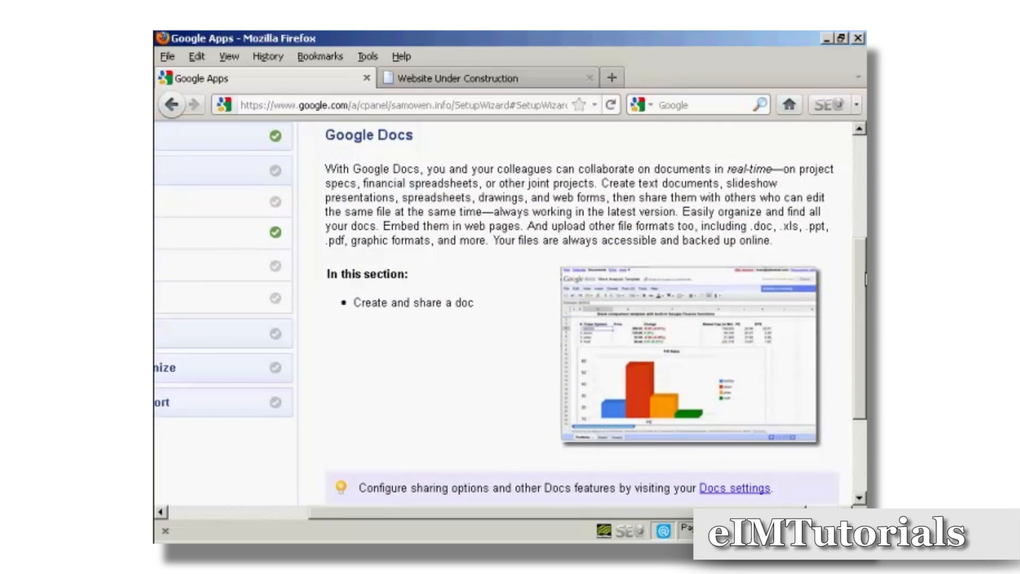
{"action": "scroll", "coordinate": [844, 362], "scroll_direction": "down", "scroll_amount": 5}
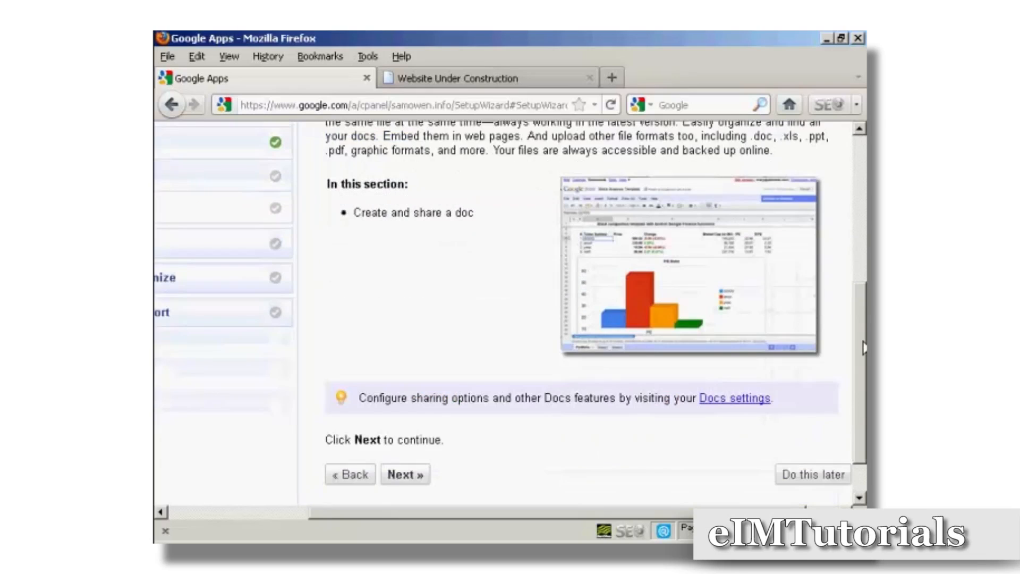
- Postpone the Google Docs step, continue past the Google Sites introduction, and postpone creating a site
{"action": "left_click", "coordinate": [811, 420]}
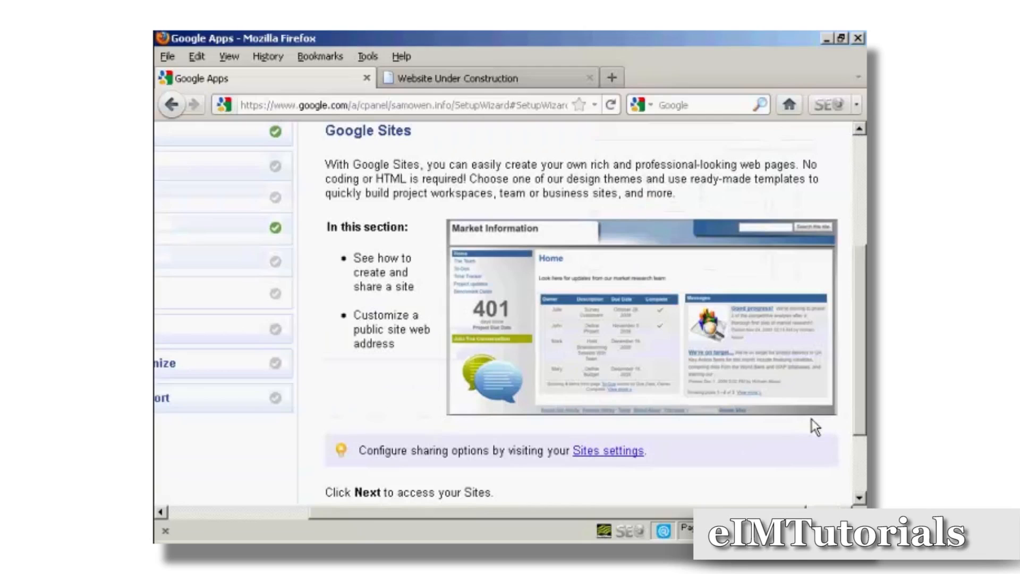
{"action": "left_click_drag", "start_coordinate": [864, 365], "coordinate": [859, 400]}
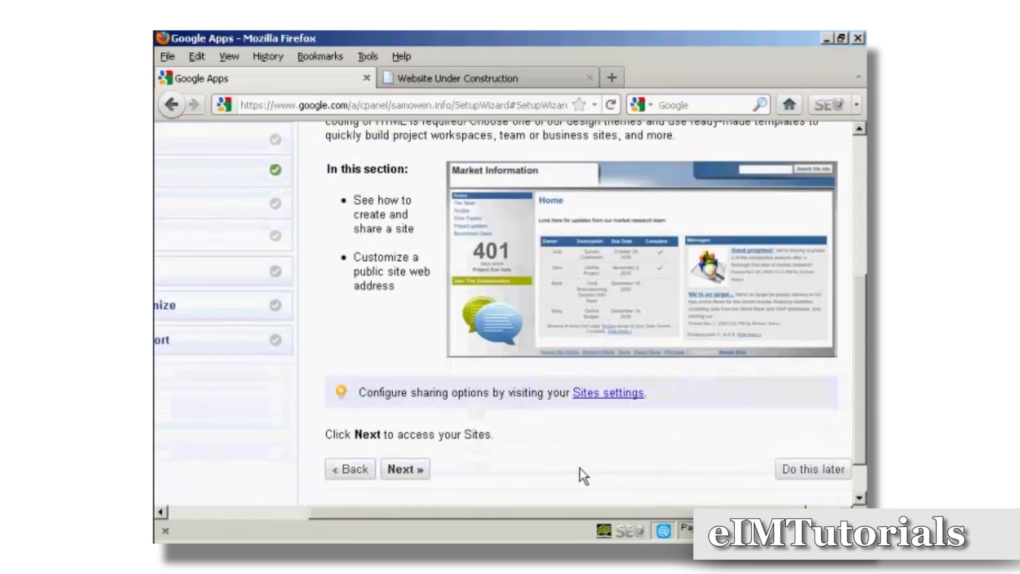
{"action": "left_click", "coordinate": [402, 470]}
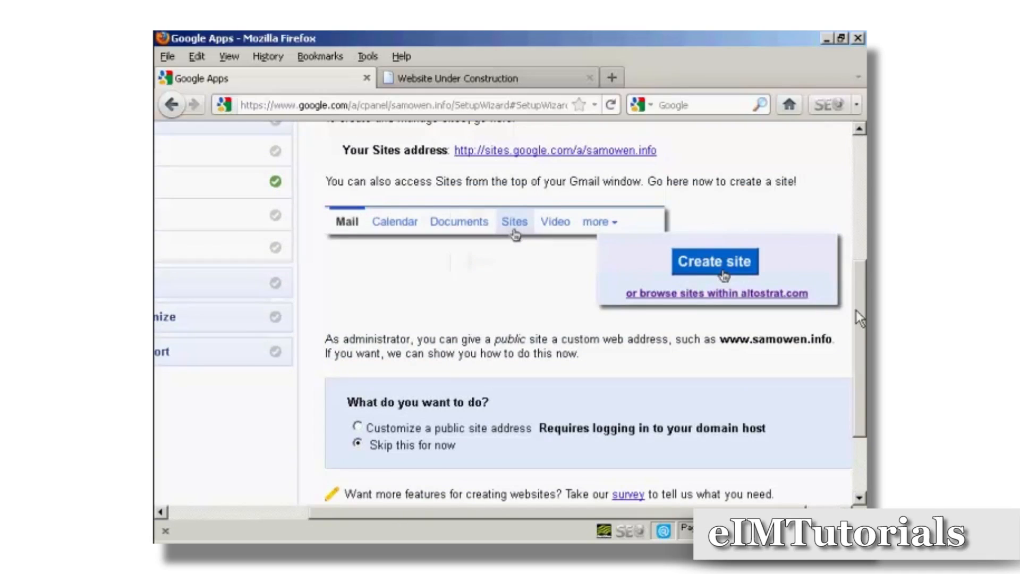
{"action": "left_click_drag", "start_coordinate": [864, 324], "coordinate": [865, 290]}
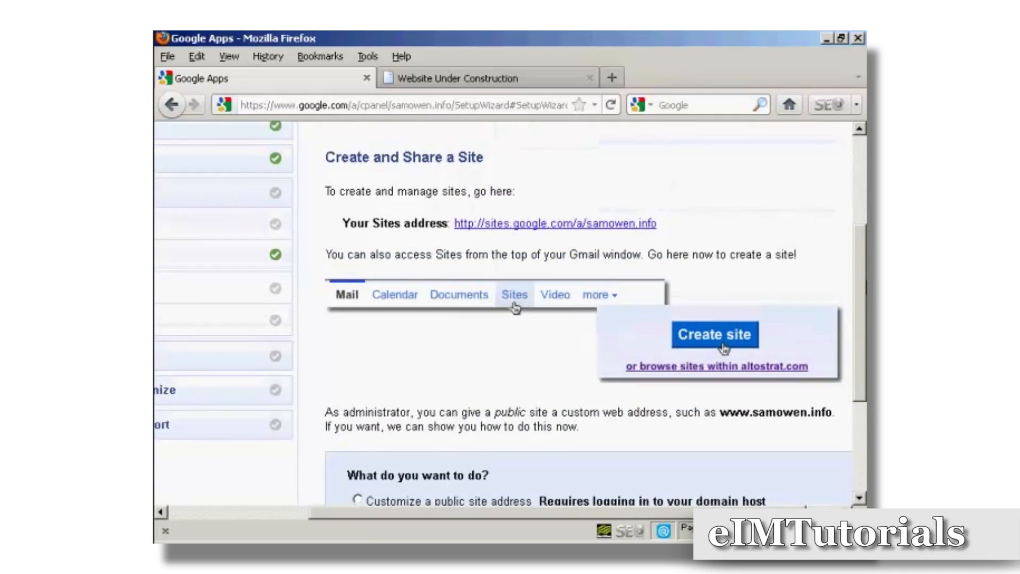
{"action": "left_click_drag", "start_coordinate": [864, 320], "coordinate": [864, 349]}
{"action": "scroll", "coordinate": [863, 349], "scroll_direction": "down", "scroll_amount": 4}
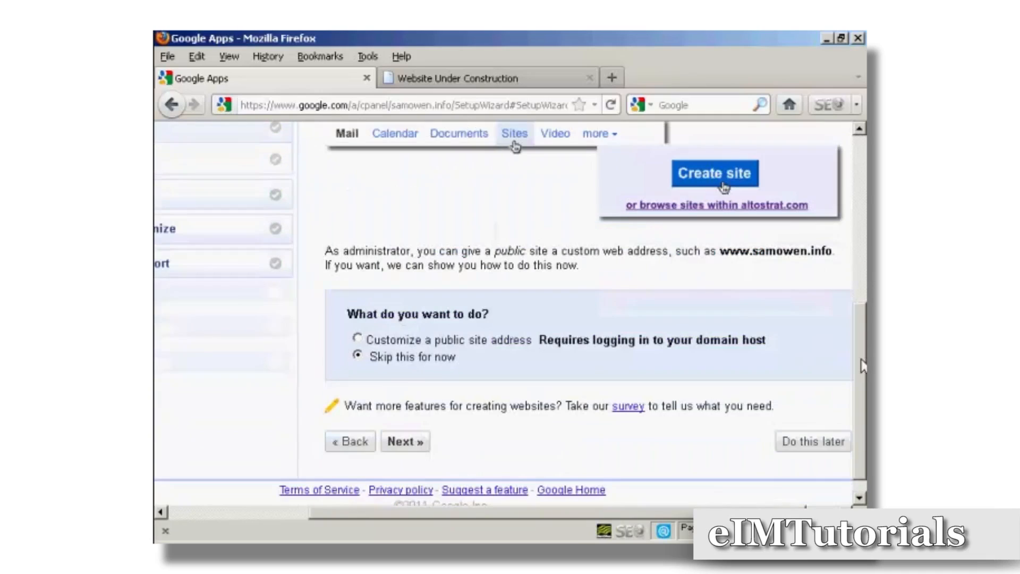
{"action": "left_click", "coordinate": [807, 425]}
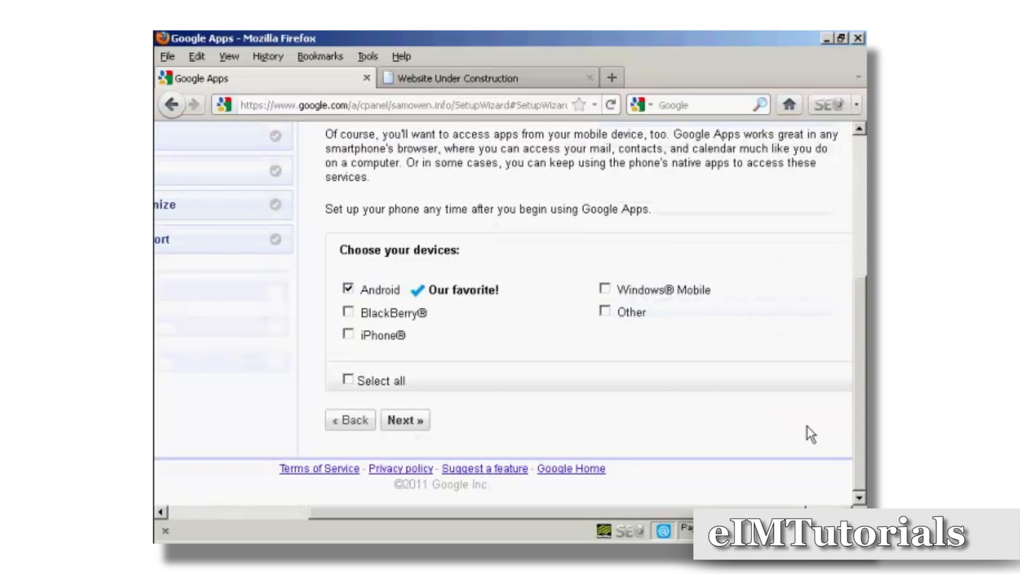
- Continue from mobile access with Android selected, then postpone the Android phone setup instructions
{"action": "scroll", "coordinate": [862, 353], "scroll_direction": "up", "scroll_amount": 2}
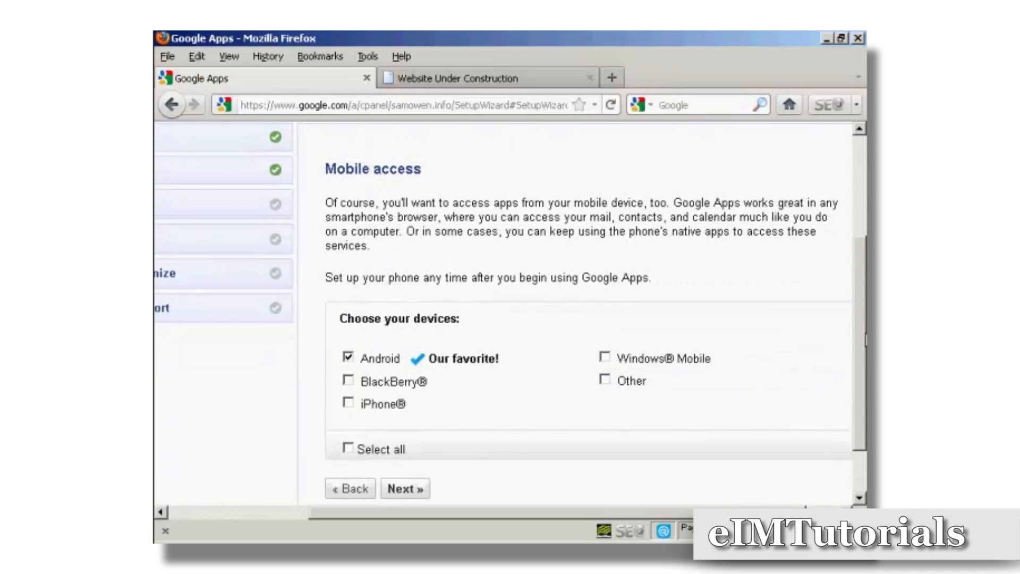
{"action": "left_click_drag", "start_coordinate": [866, 339], "coordinate": [865, 342]}
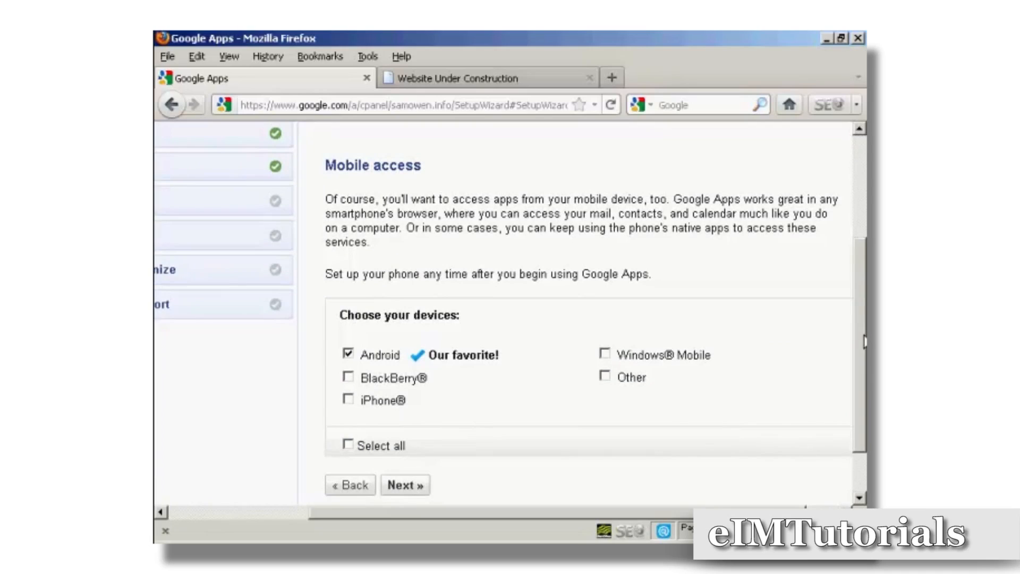
{"action": "left_click_drag", "start_coordinate": [865, 342], "coordinate": [864, 343]}
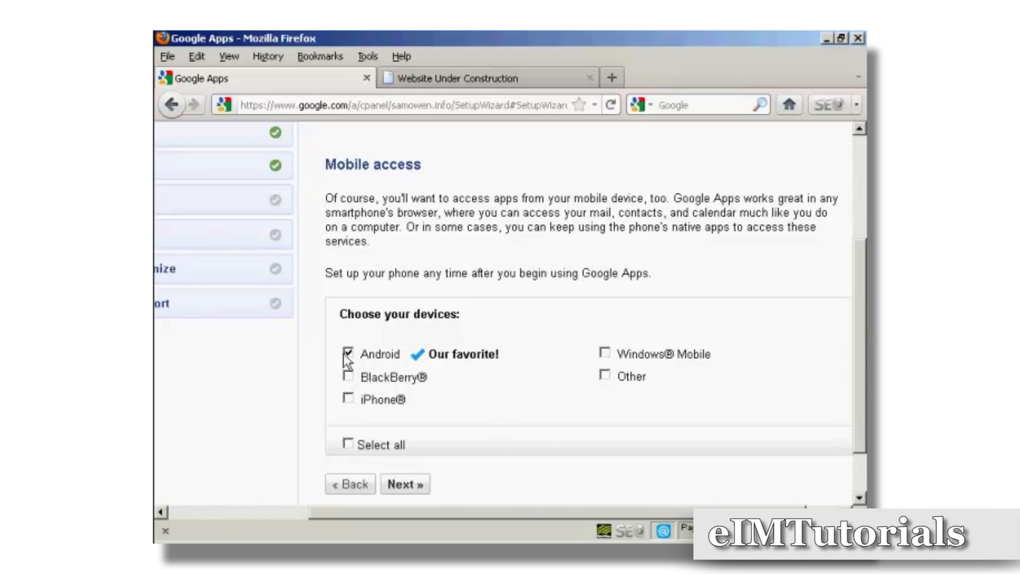
{"action": "left_click", "coordinate": [416, 486]}
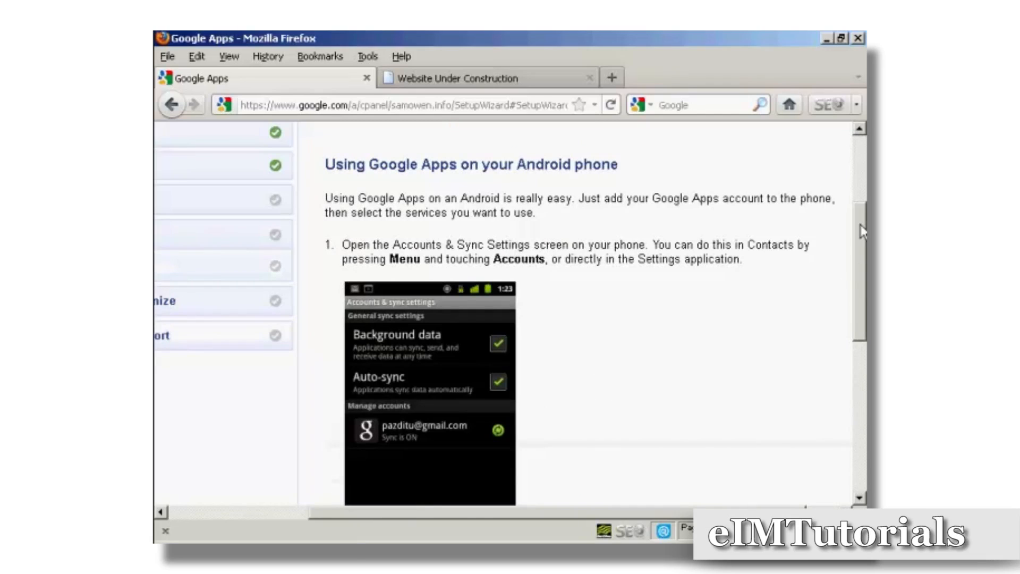
{"action": "left_click_drag", "start_coordinate": [861, 229], "coordinate": [862, 262]}
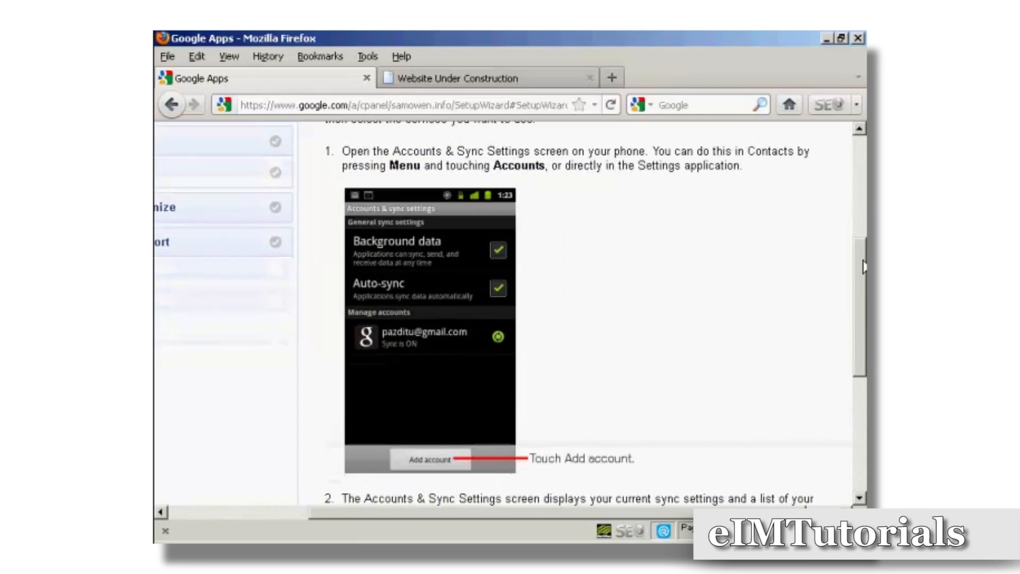
{"action": "left_click_drag", "start_coordinate": [864, 267], "coordinate": [865, 372]}
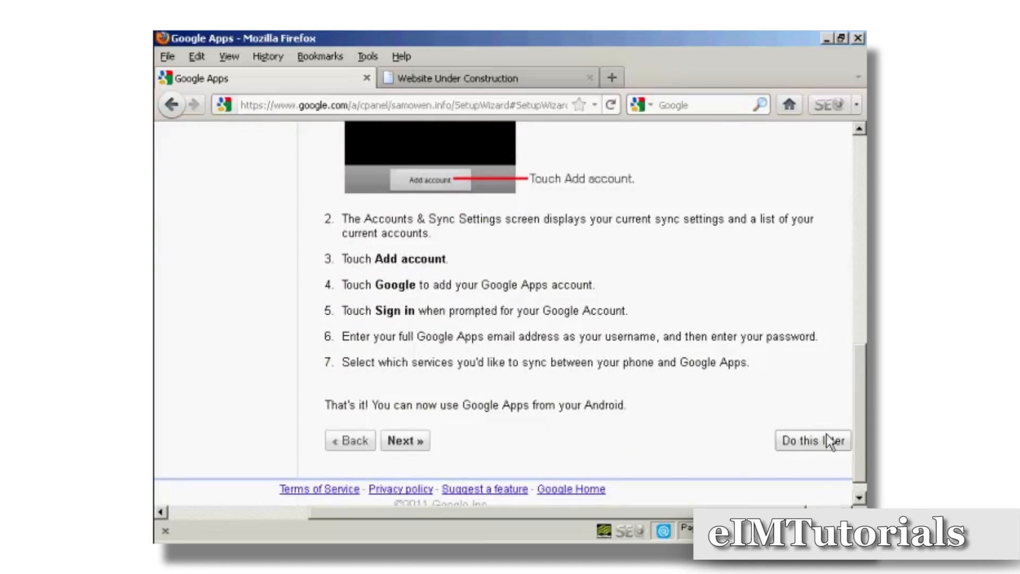
{"action": "left_click", "coordinate": [809, 443]}
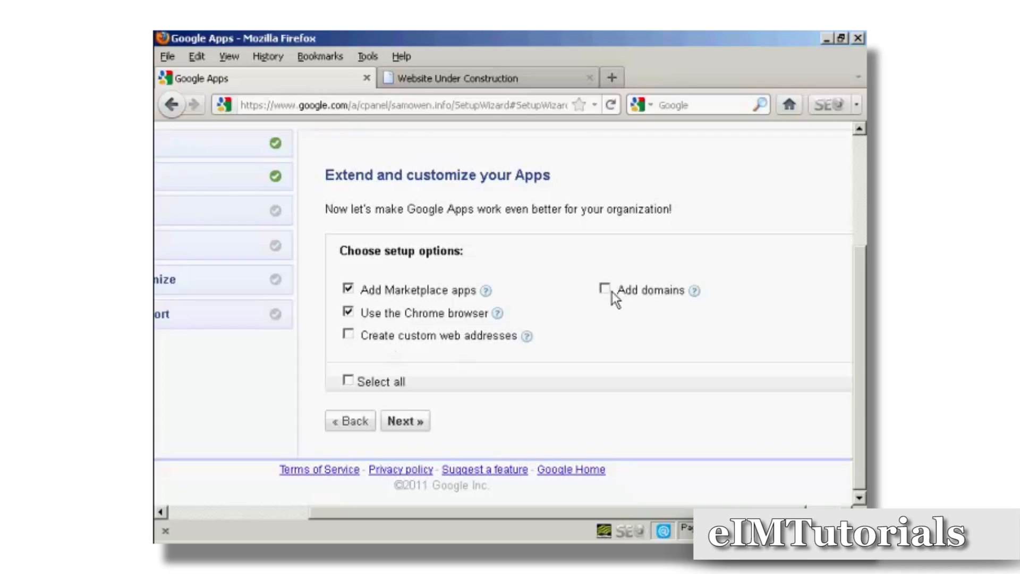
- Deselect Use the Chrome browser in the customization options and continue
{"action": "left_click", "coordinate": [348, 312]}
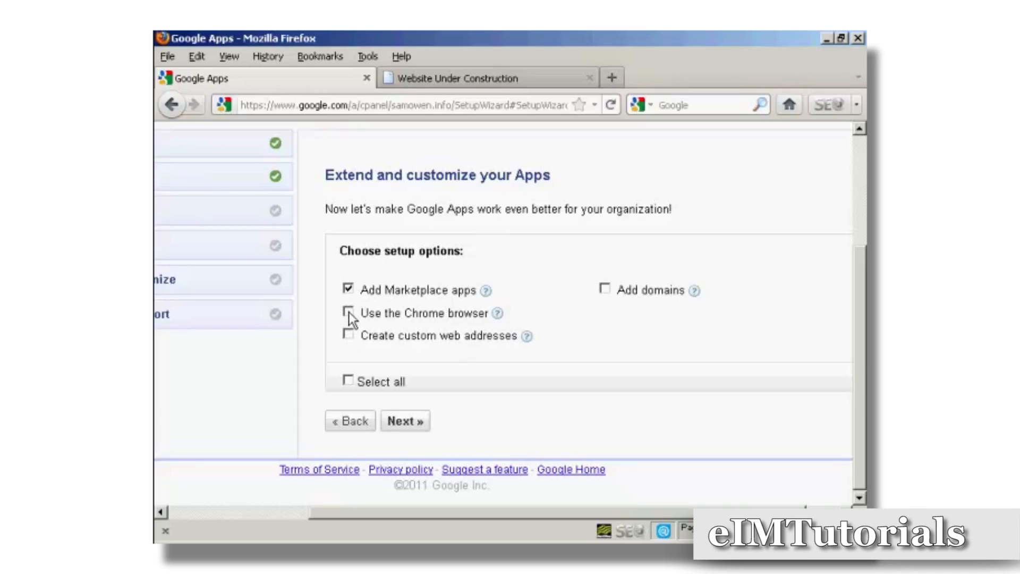
{"action": "left_click", "coordinate": [409, 423]}
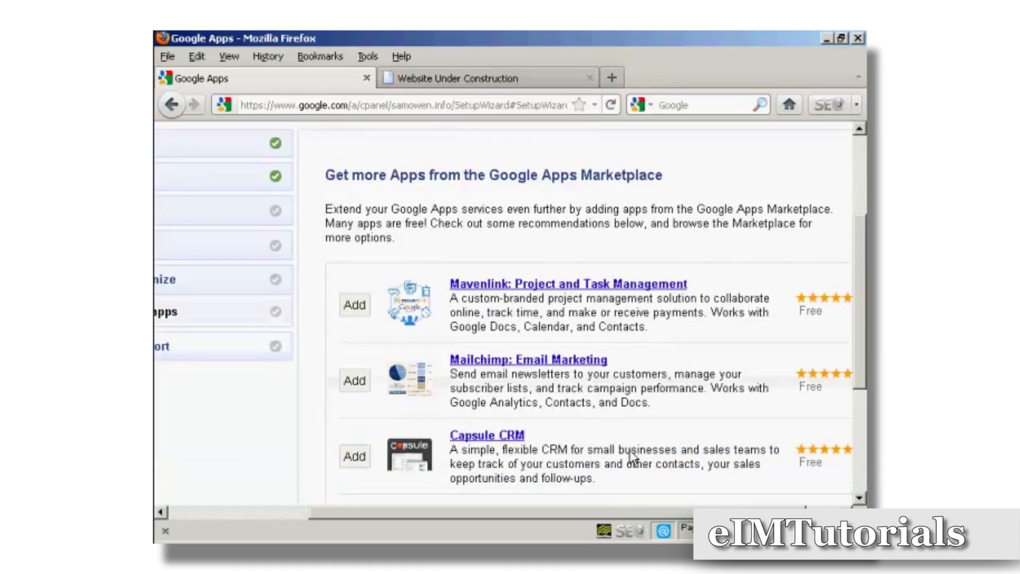
- Review the recommended Marketplace apps and postpone adding any of them
{"action": "left_click_drag", "start_coordinate": [624, 513], "coordinate": [717, 513]}
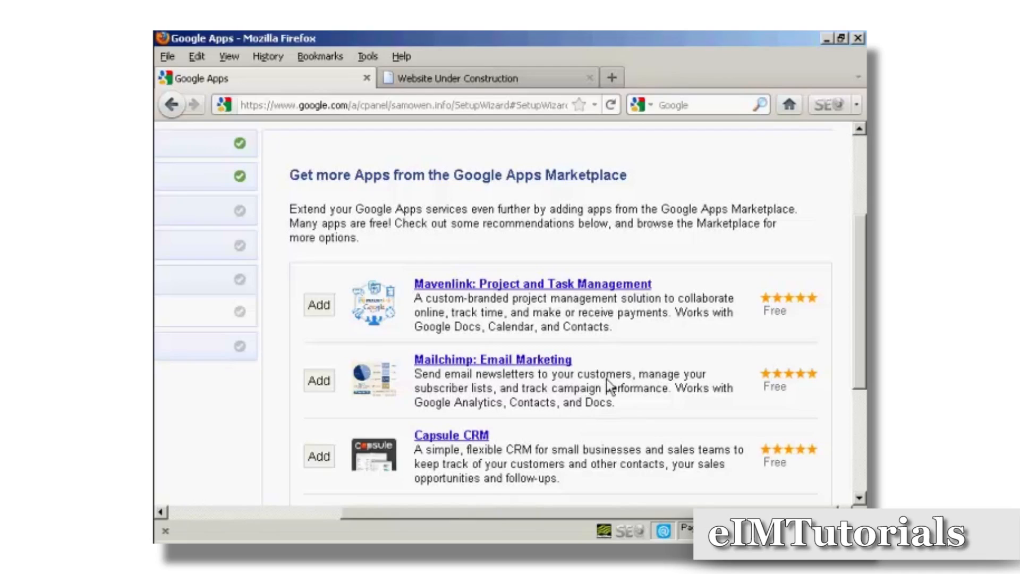
{"action": "left_click_drag", "start_coordinate": [863, 275], "coordinate": [860, 355]}
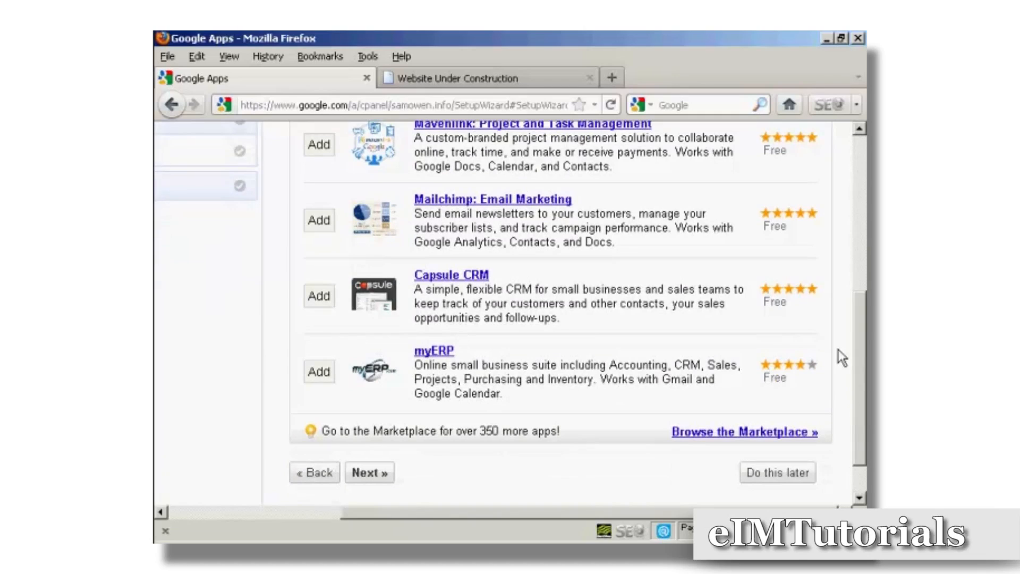
{"action": "scroll", "coordinate": [866, 380], "scroll_direction": "up", "scroll_amount": 4}
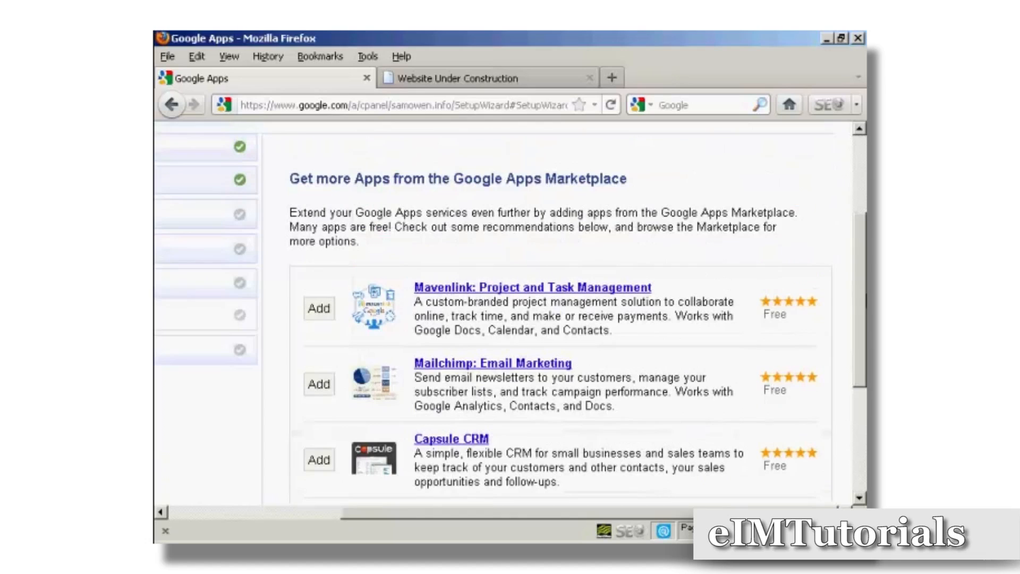
{"action": "scroll", "coordinate": [563, 313], "scroll_direction": "down", "scroll_amount": 5}
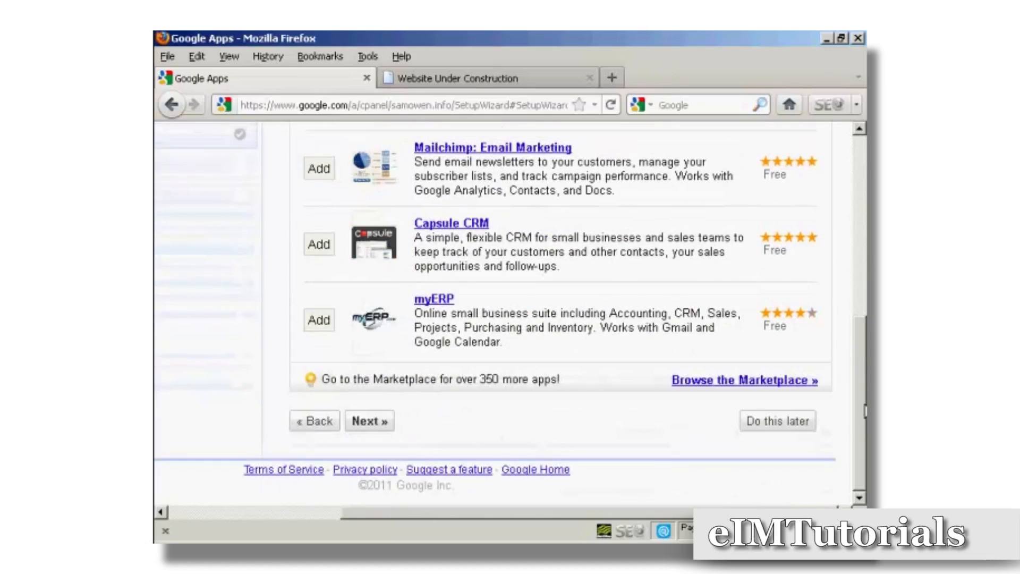
{"action": "left_click", "coordinate": [785, 423]}
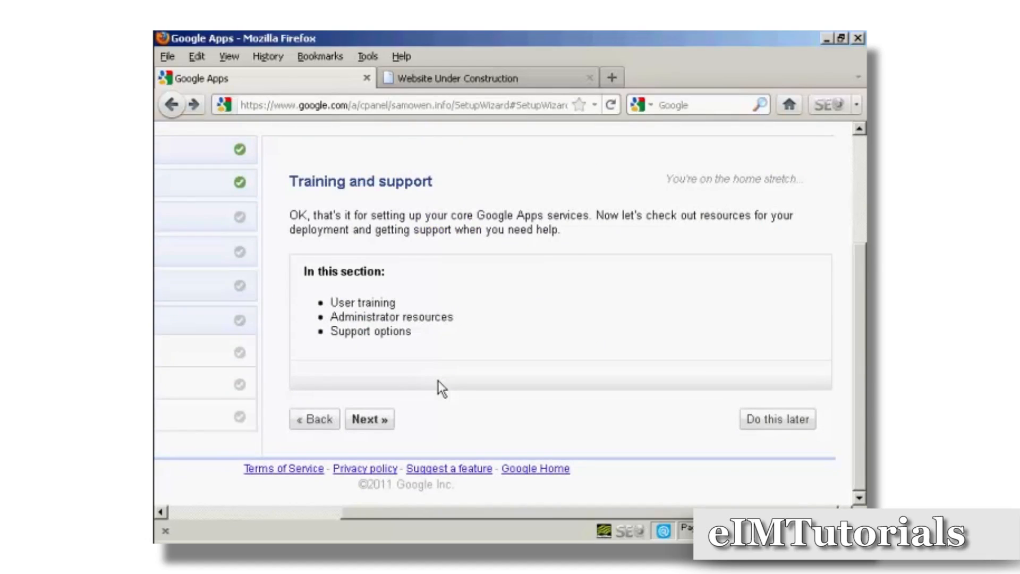